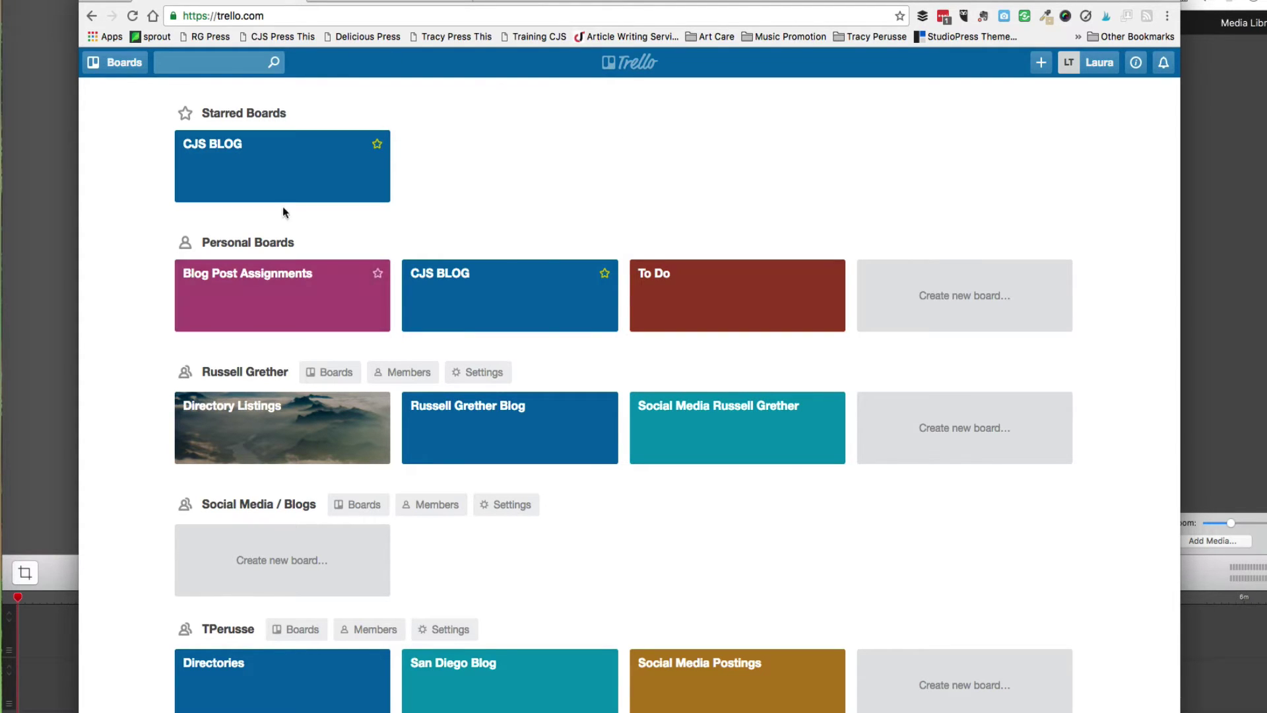
Open the starred CJS BLOG board and the Pinterest scheduling card from Blog ideas.
click(286, 165)
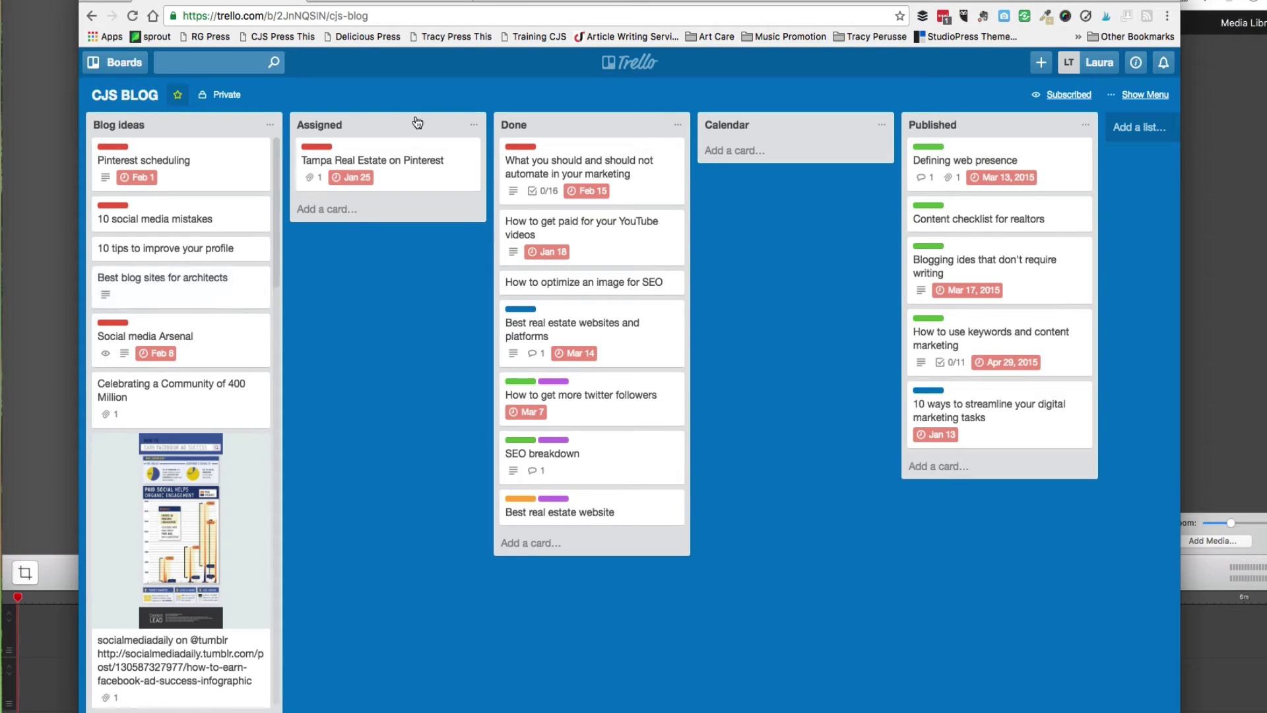
click(203, 157)
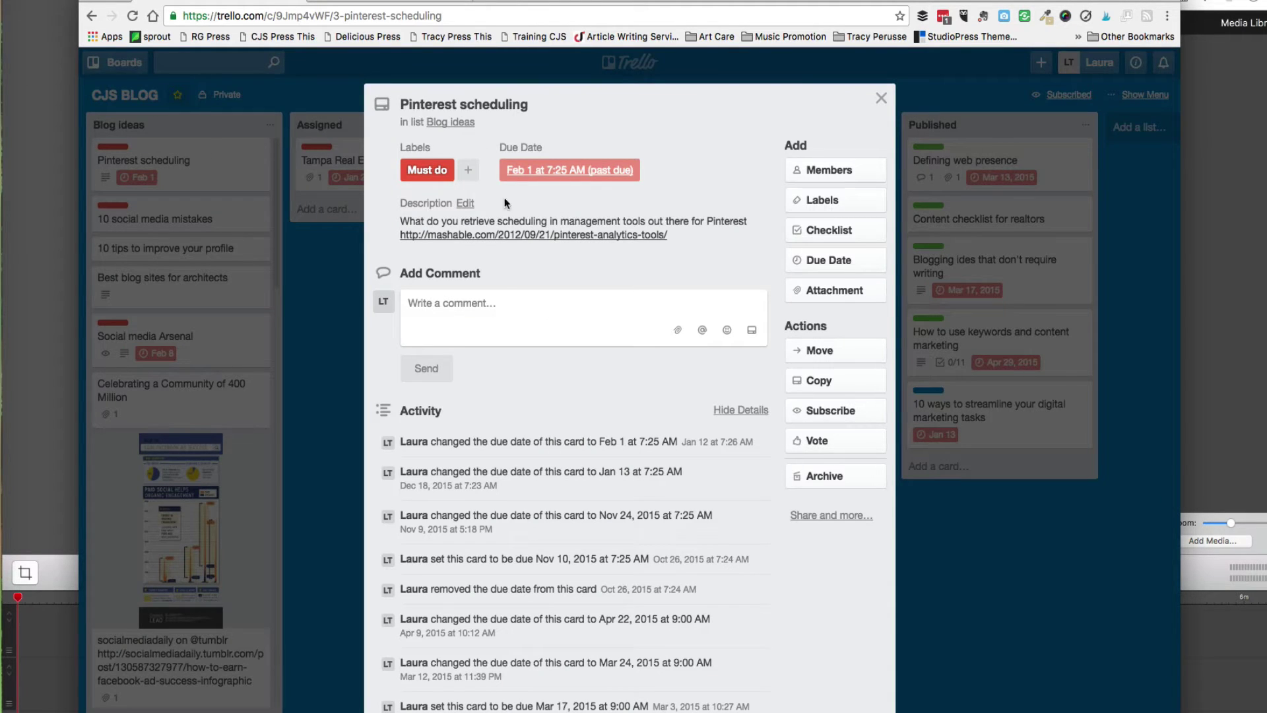
Preview the card's label and attachment options without changes, then start a checklist titled Checklist.
click(828, 200)
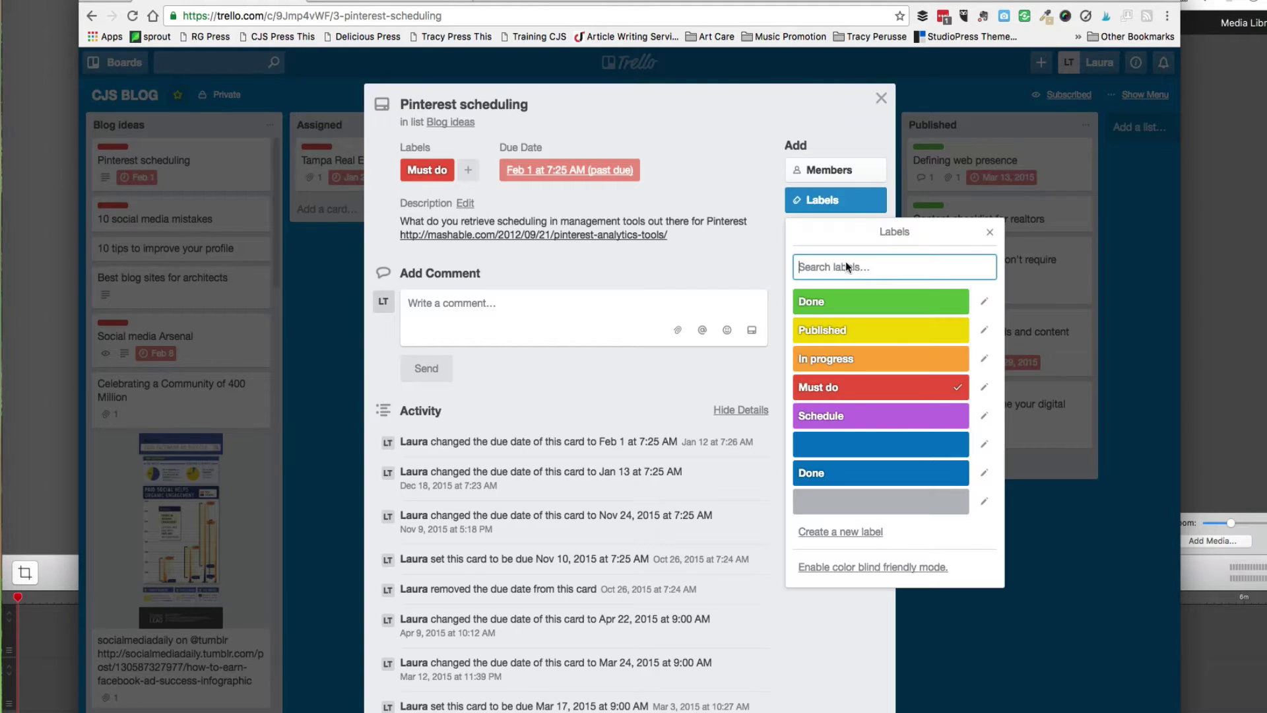
click(648, 191)
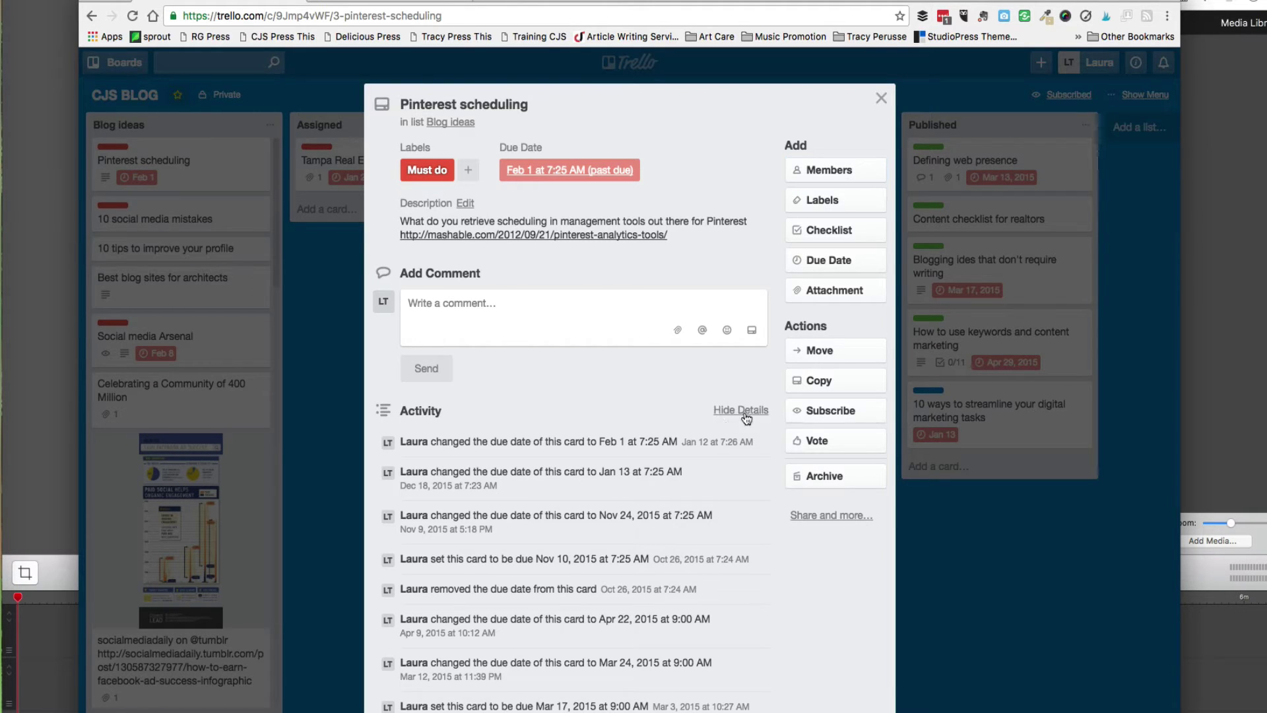
click(828, 290)
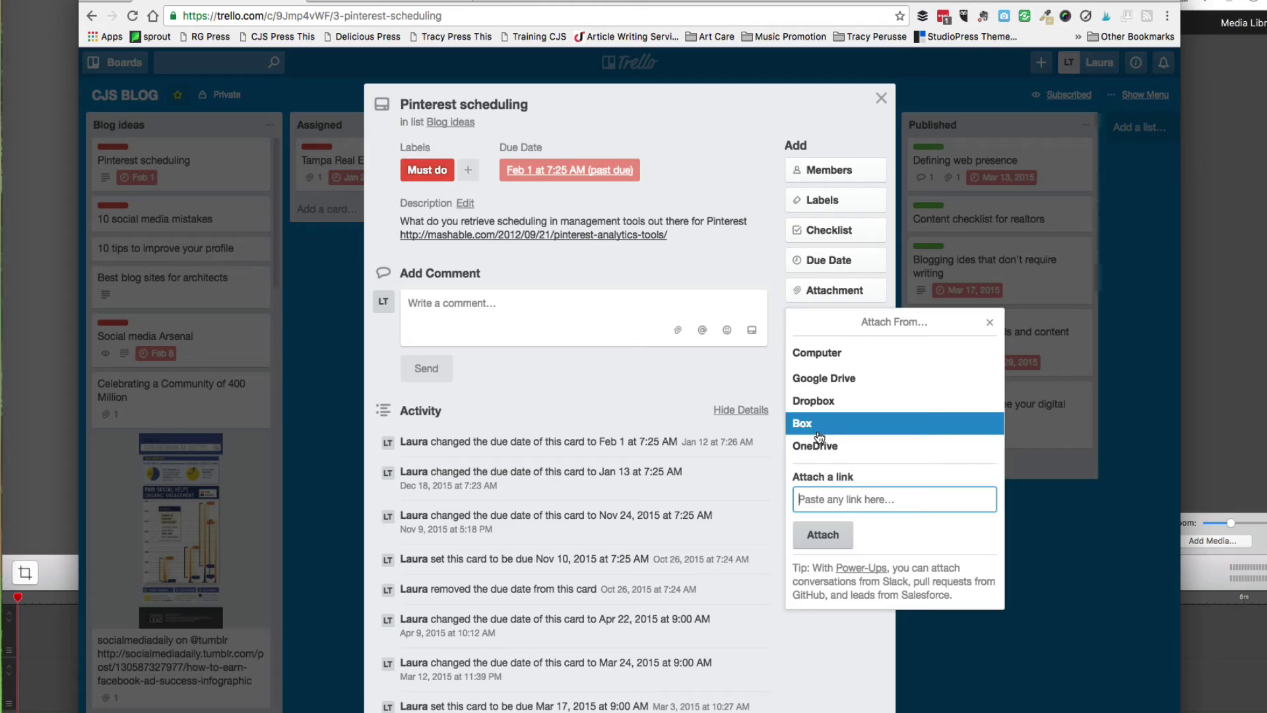
click(990, 323)
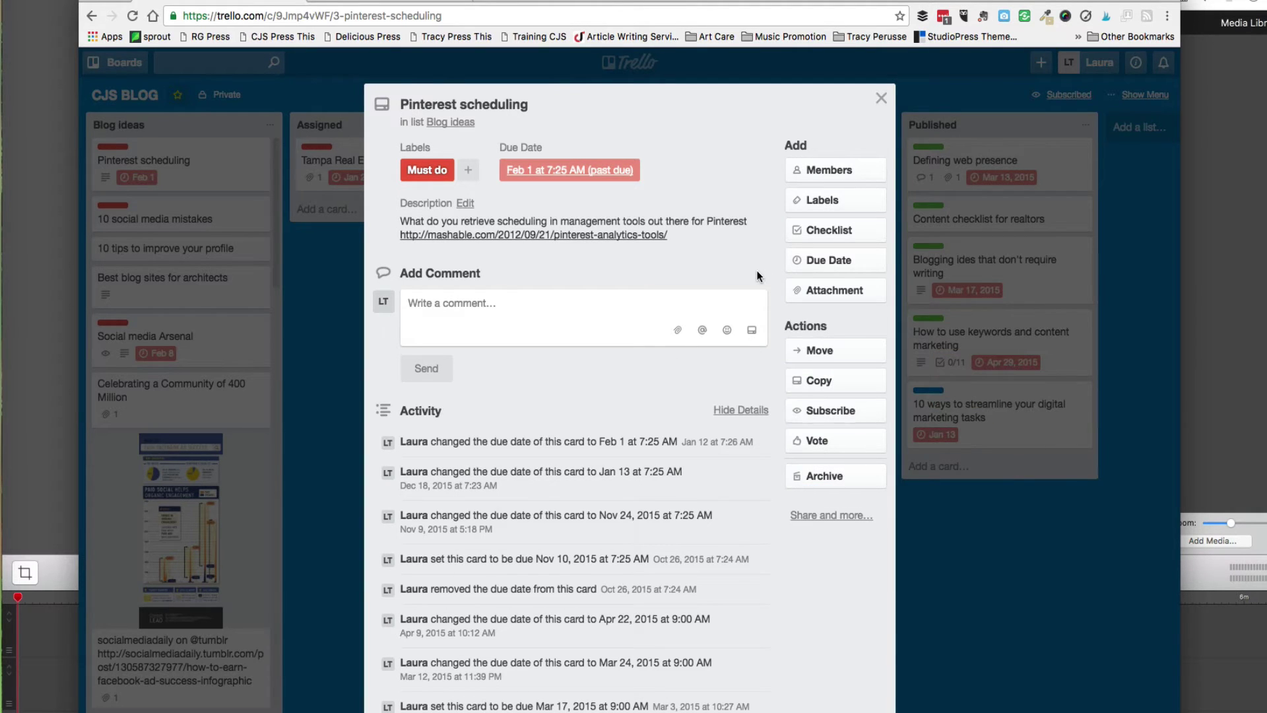
click(796, 234)
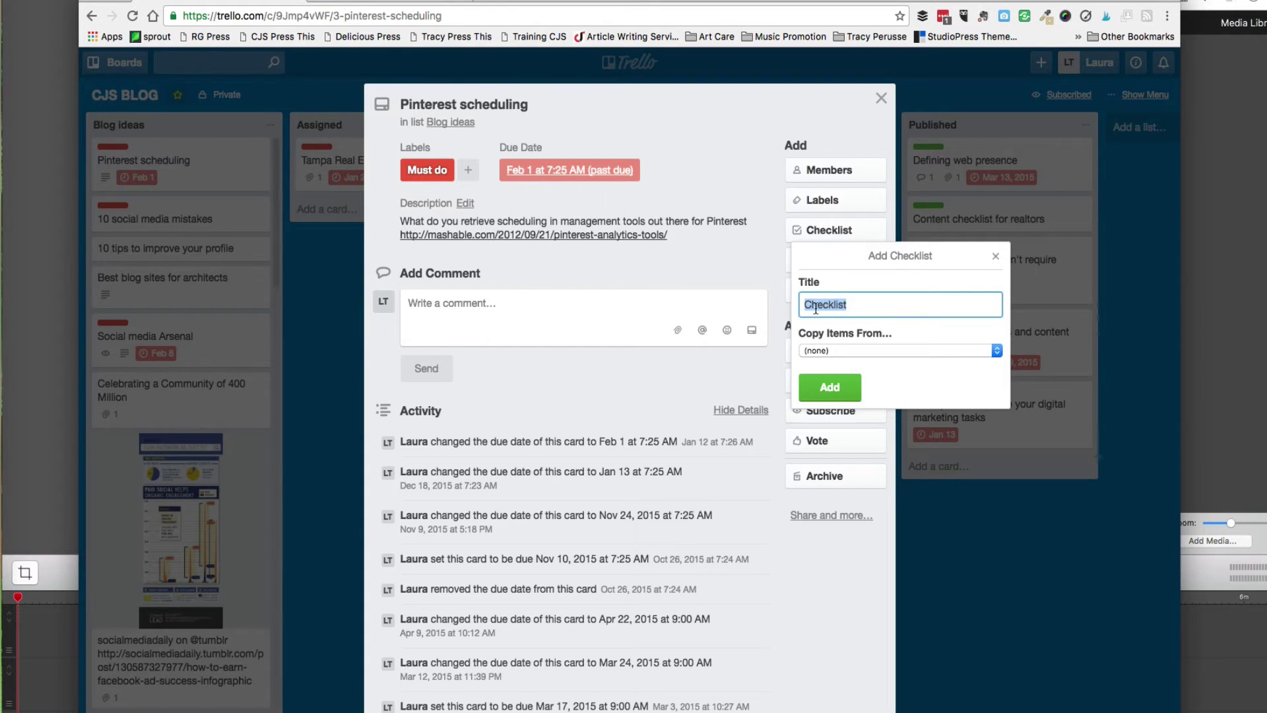
Add the checklist with items 'Headline: keyword' and 'Content: informative, educational, bullet points'.
click(826, 388)
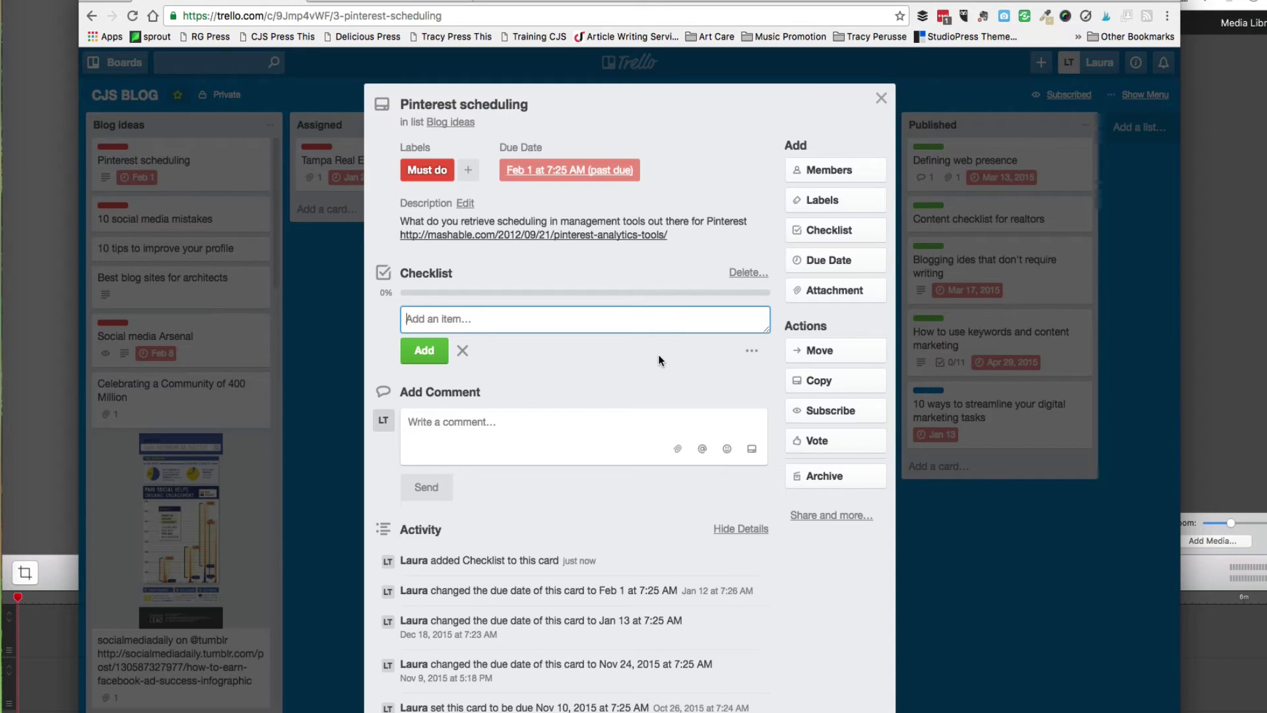
text(Headline: keyword)
key(Return)
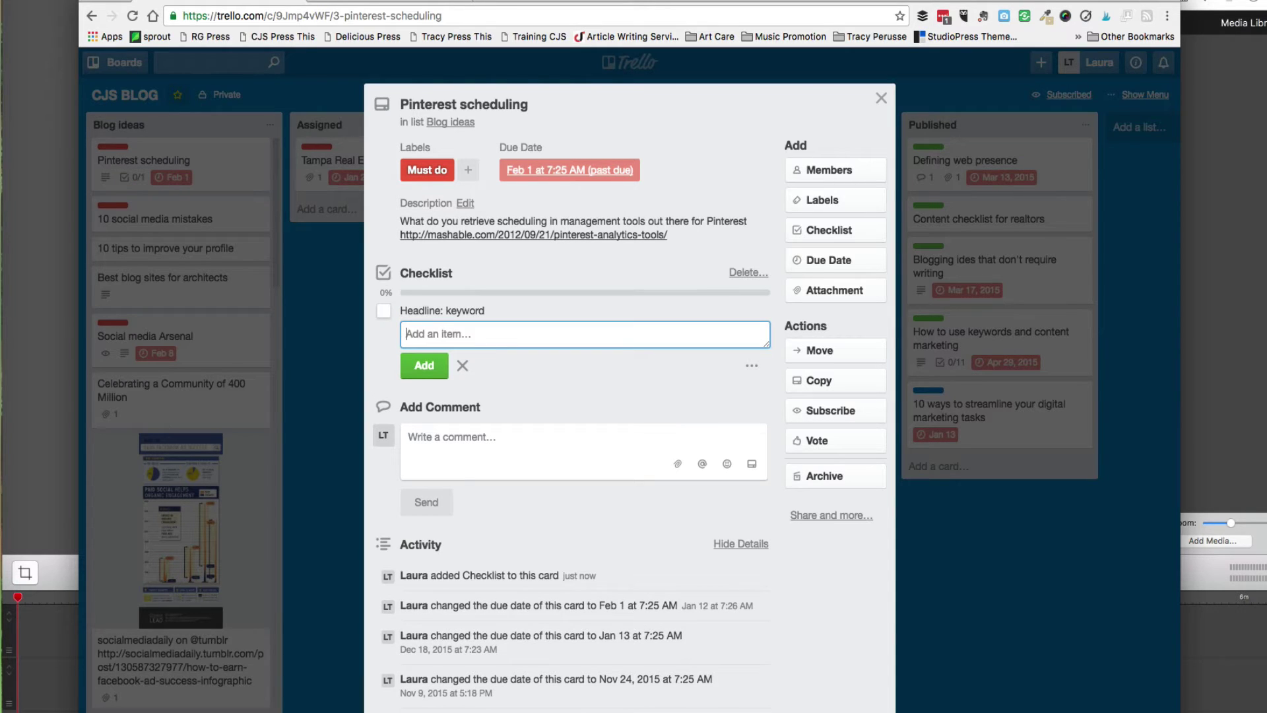
text(Content: informati)
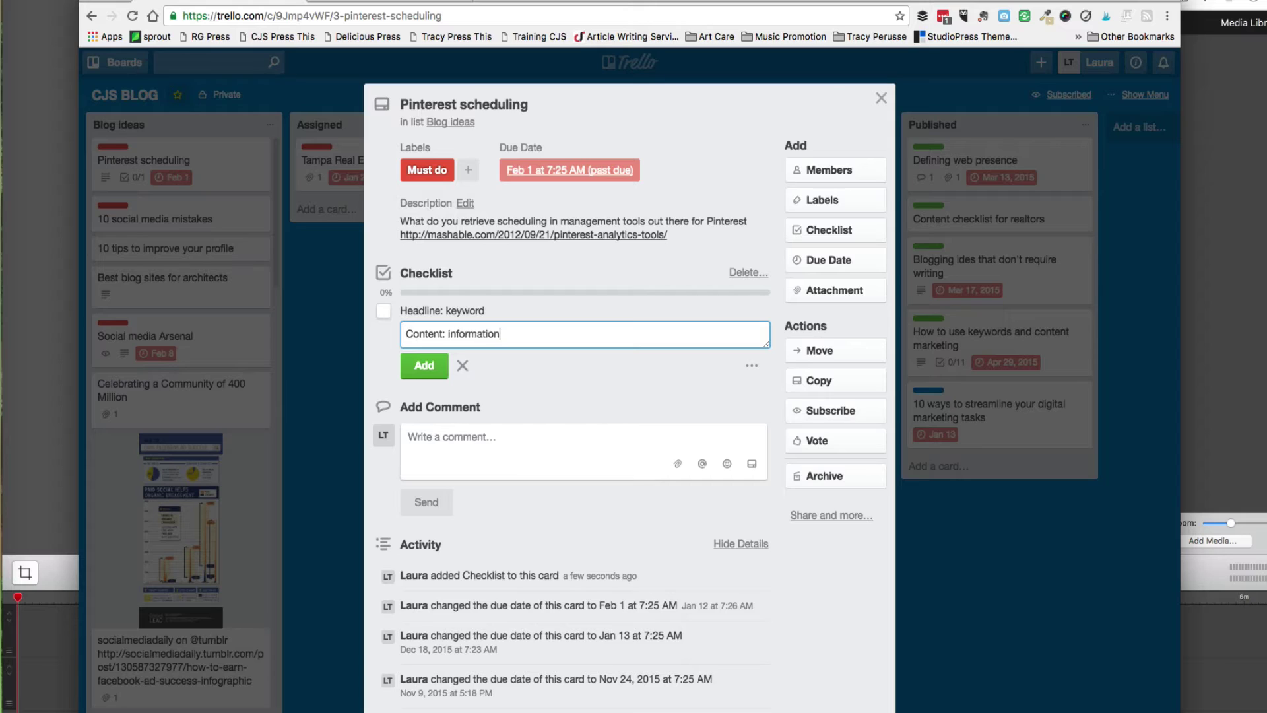
text(ve, educational, bullet points)
key(Return)
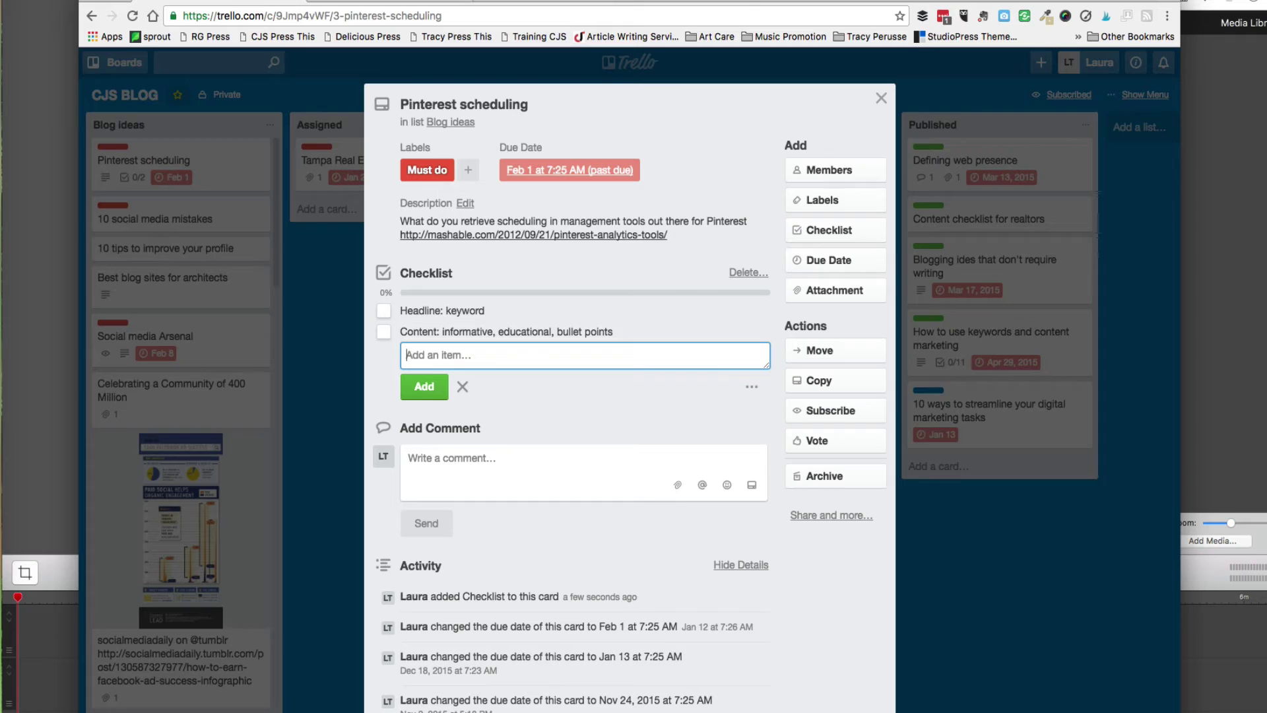
Add a third checklist item, 'Image or Video graphics'.
text(Image or Video graphics)
click(426, 387)
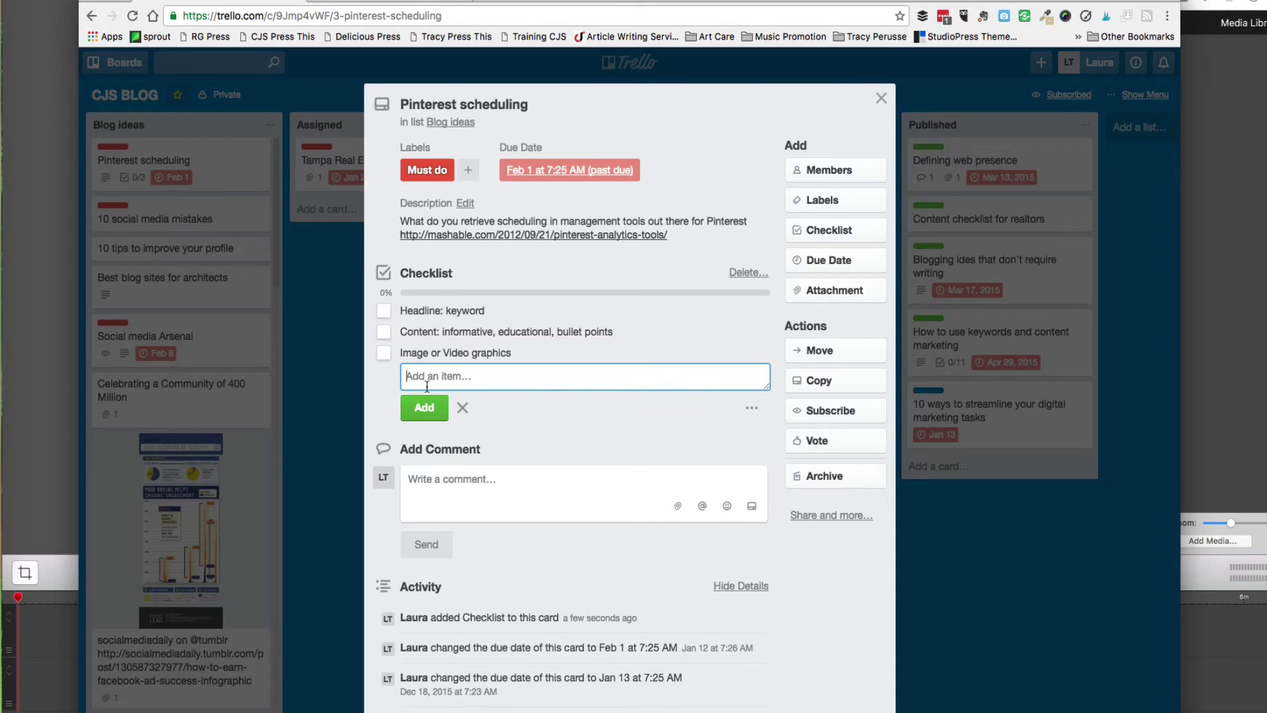
Tick all three checklist items complete to reach 100%.
click(383, 310)
click(383, 332)
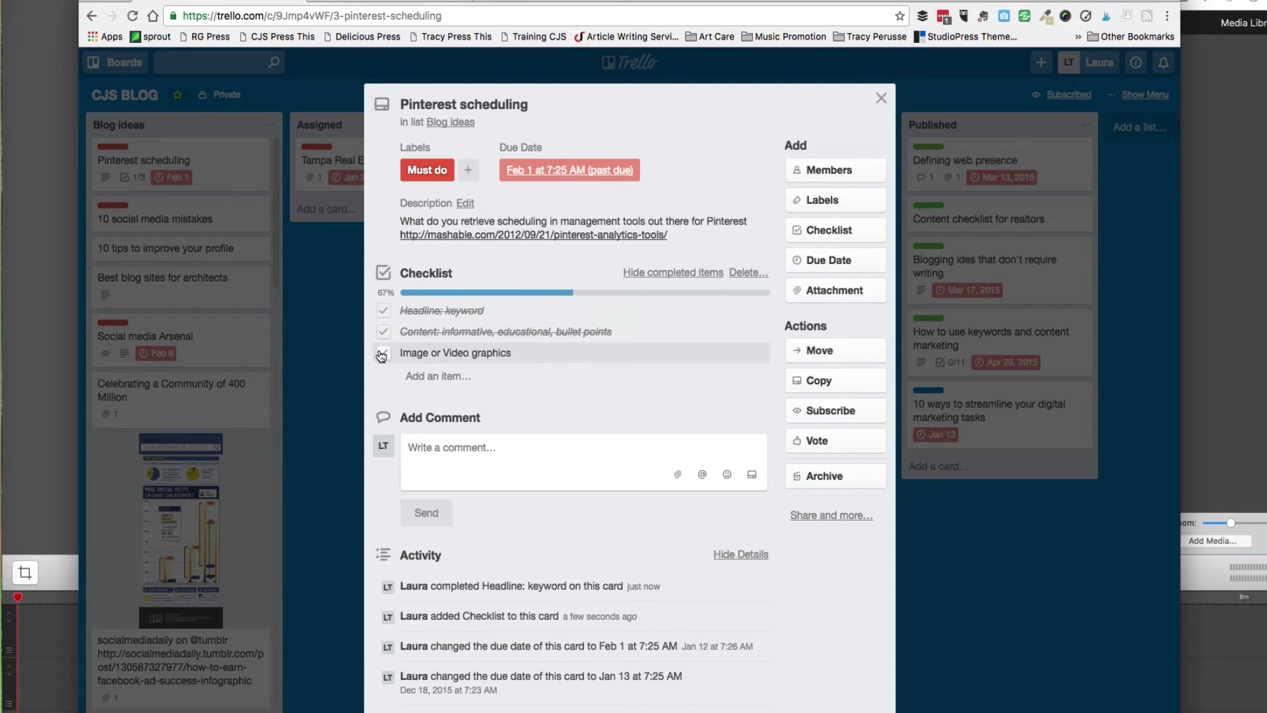
click(382, 352)
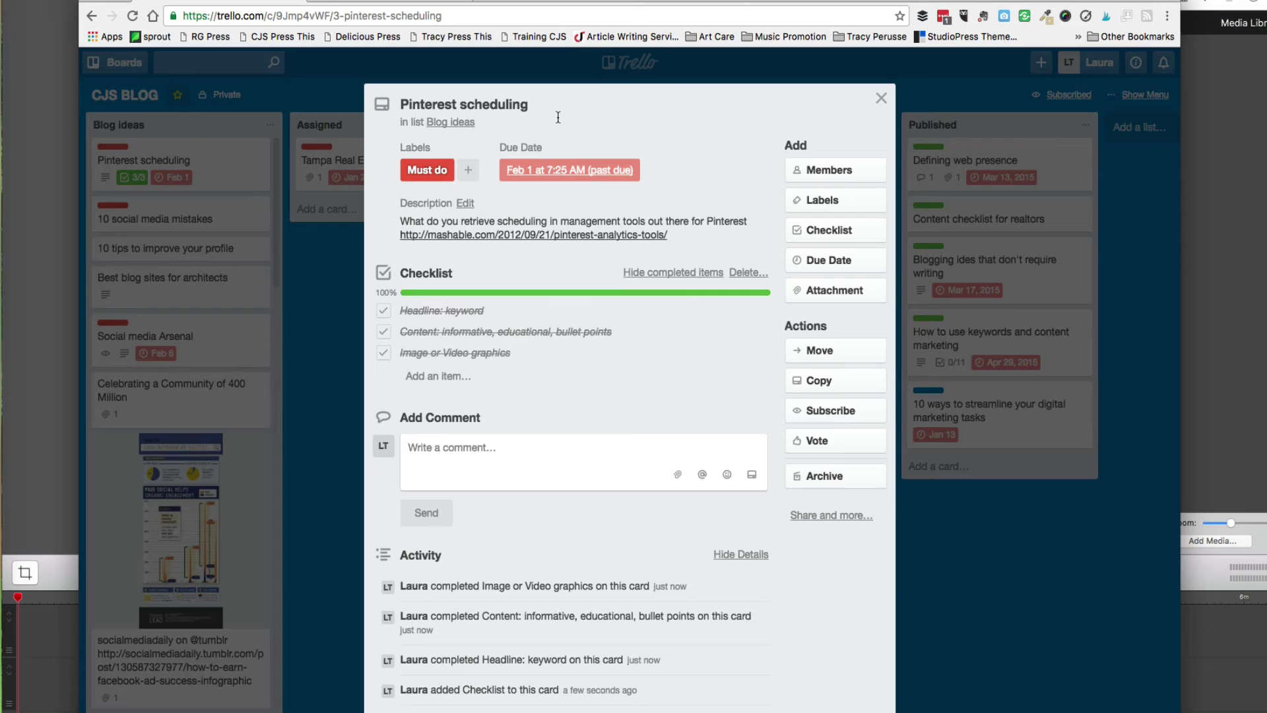
Close the Pinterest scheduling card and reopen it from the board.
click(881, 97)
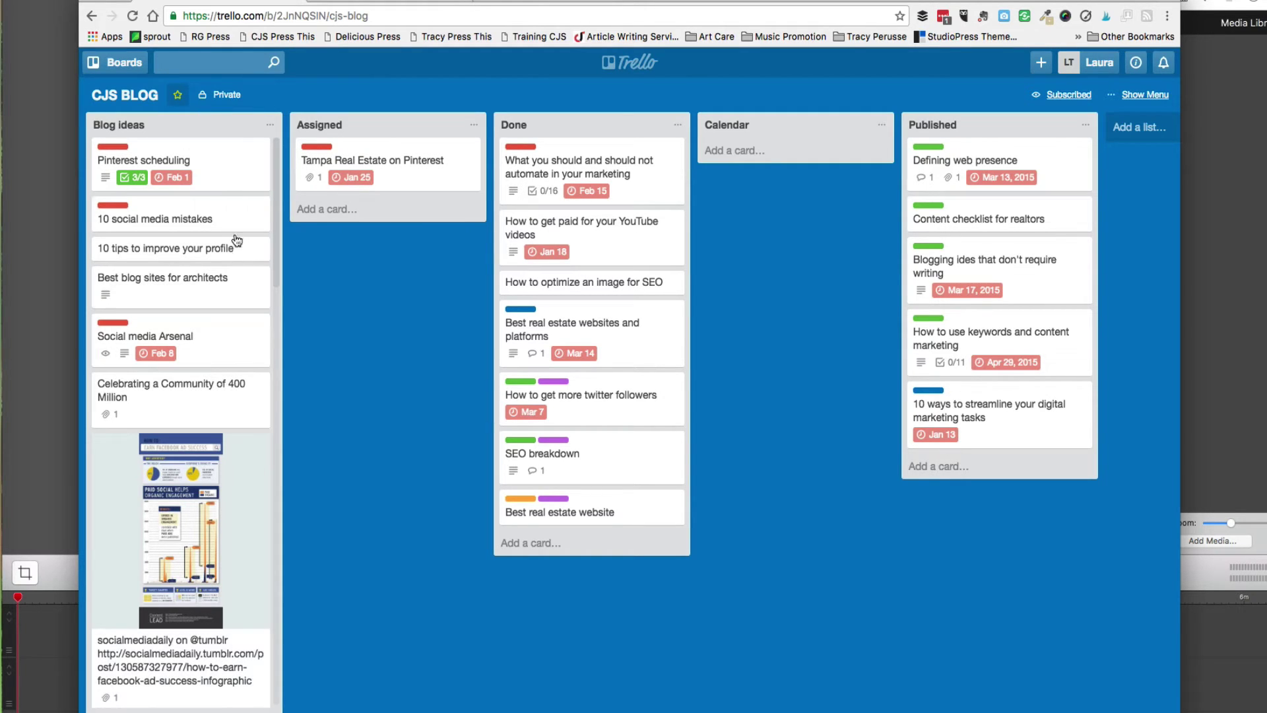
click(227, 180)
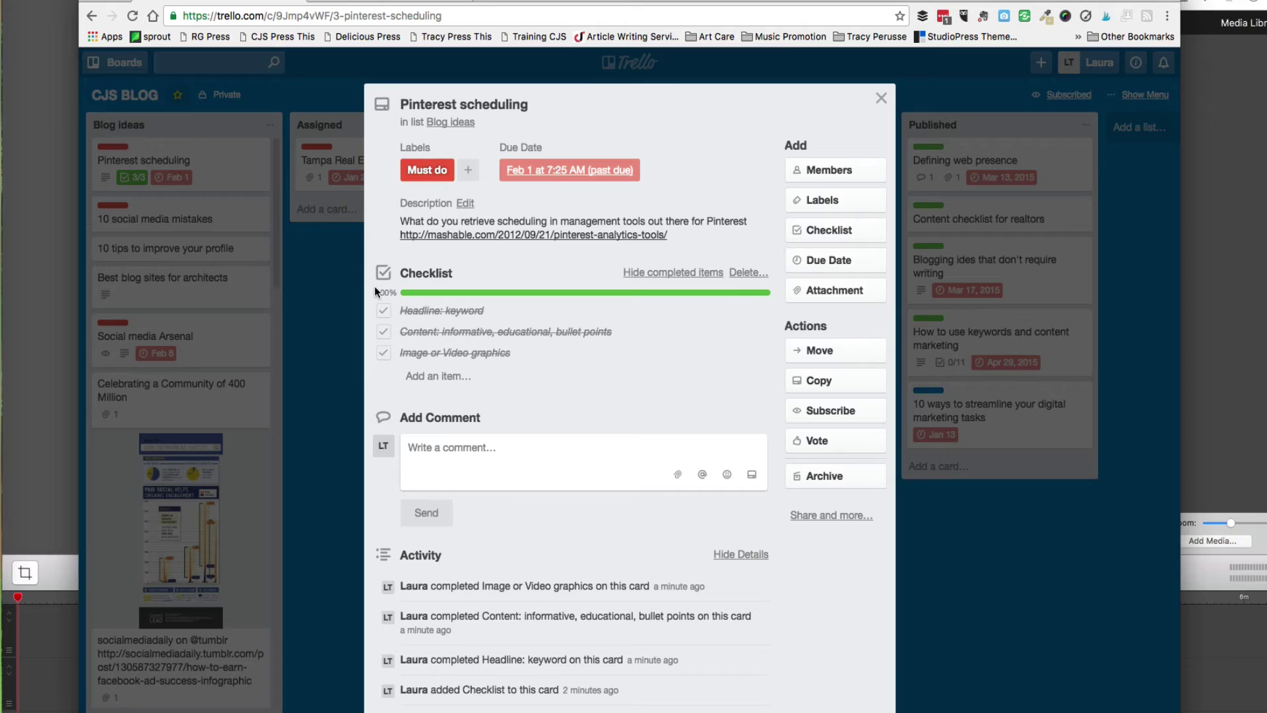
Add yourself as a card member and set the due date to October 13, 2016, 7:25 AM.
click(792, 170)
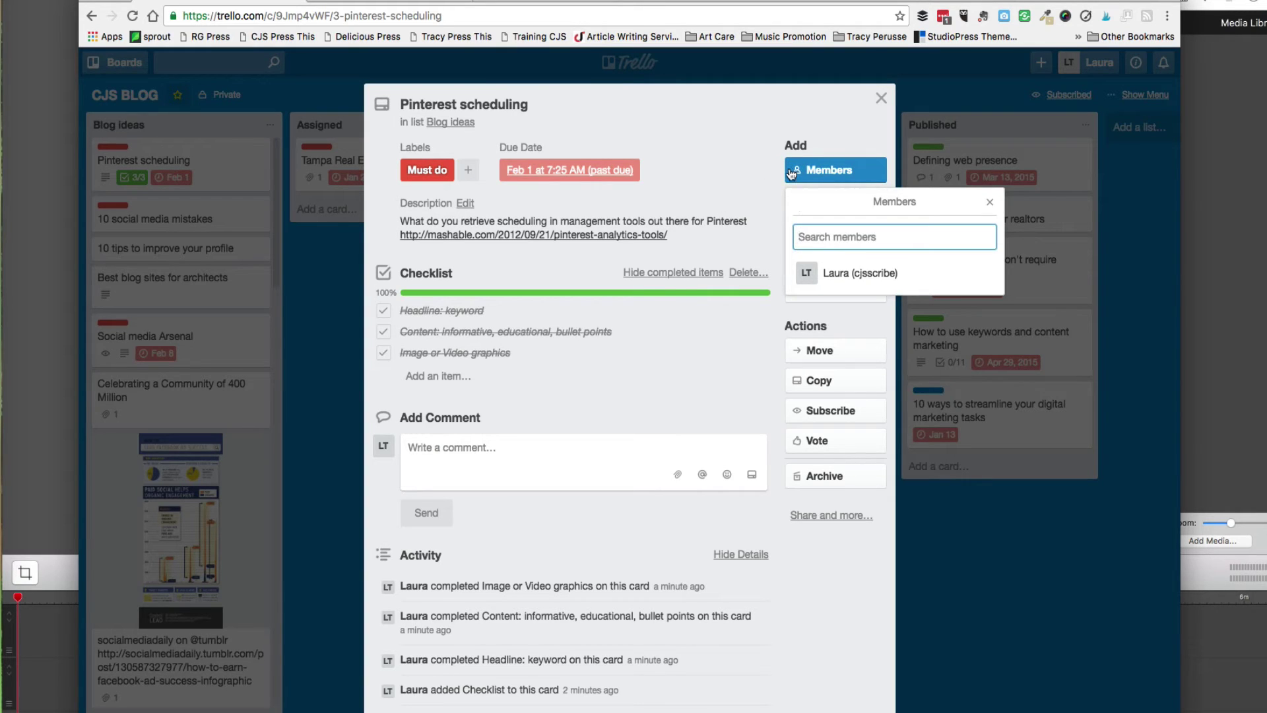
click(862, 273)
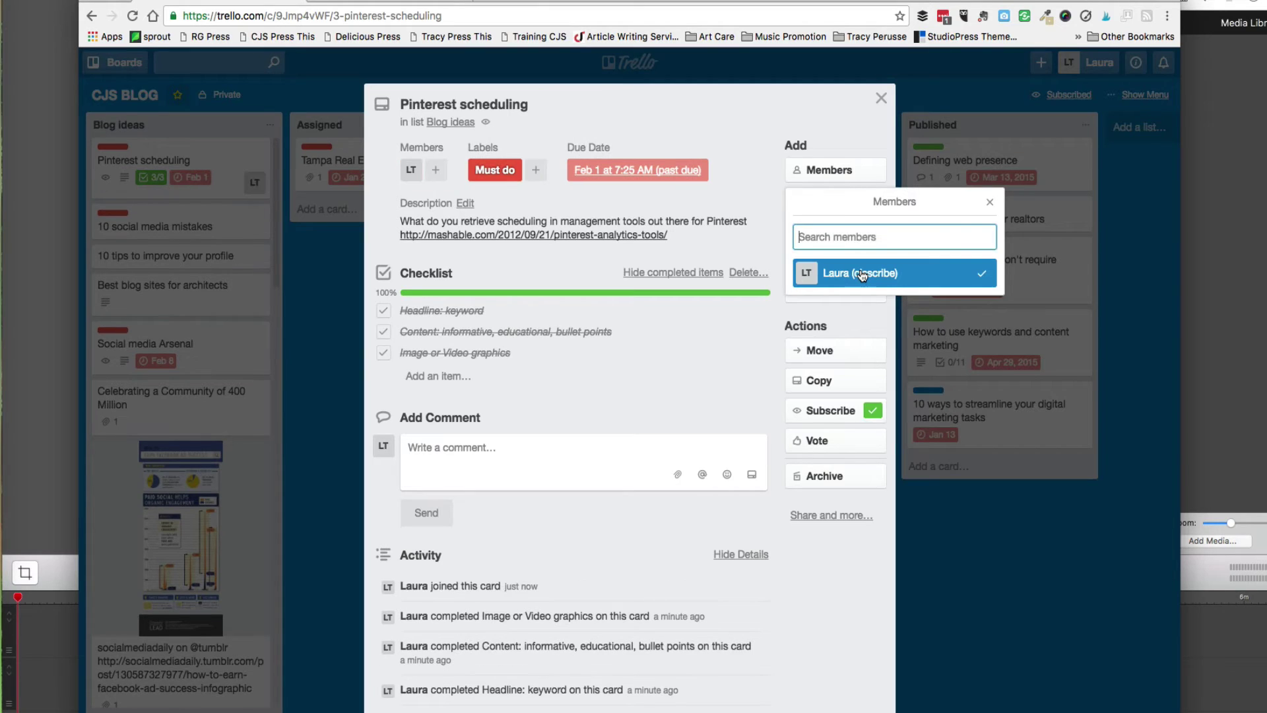
click(671, 394)
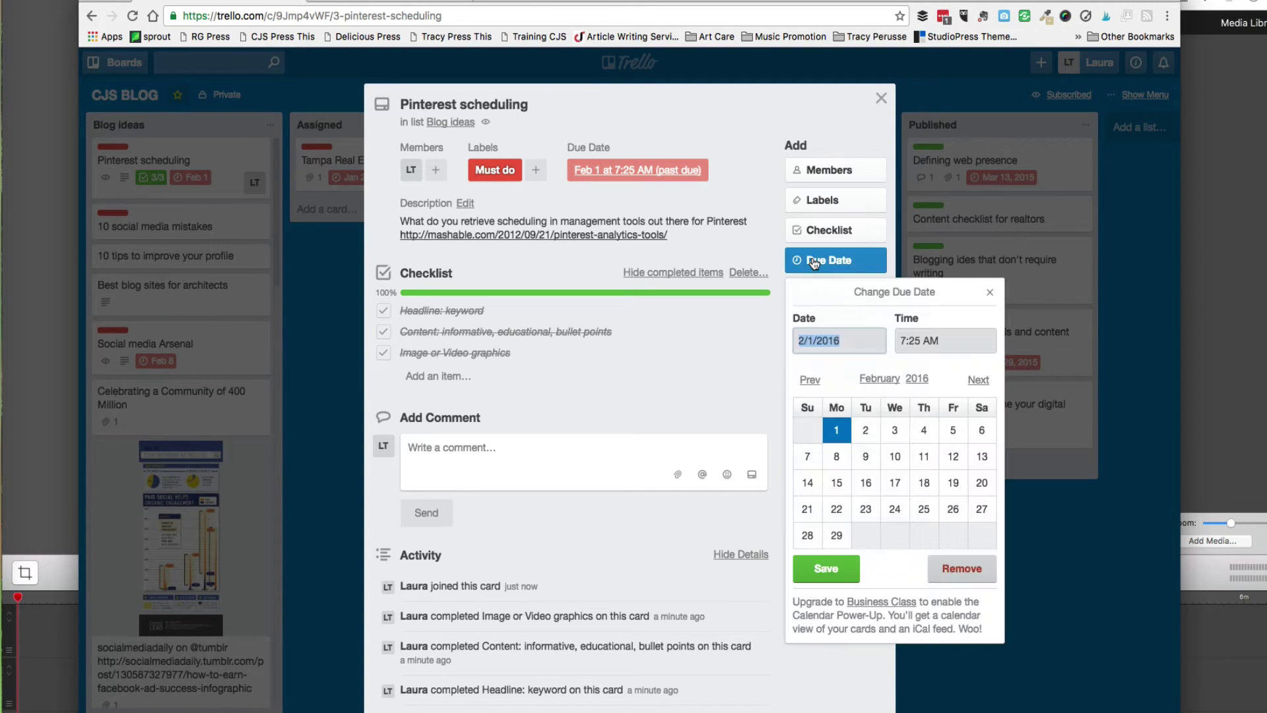
click(973, 388)
click(974, 388)
click(974, 388)
click(974, 387)
click(975, 386)
click(976, 386)
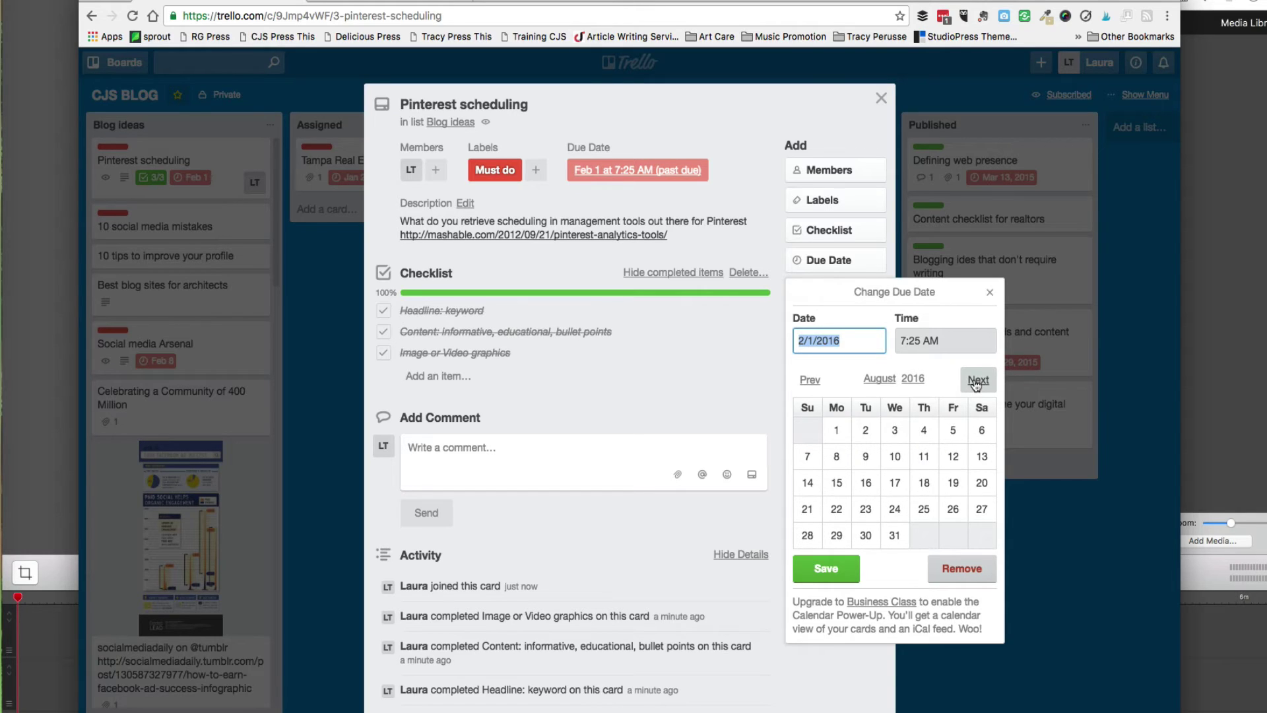
click(976, 385)
click(976, 386)
click(918, 480)
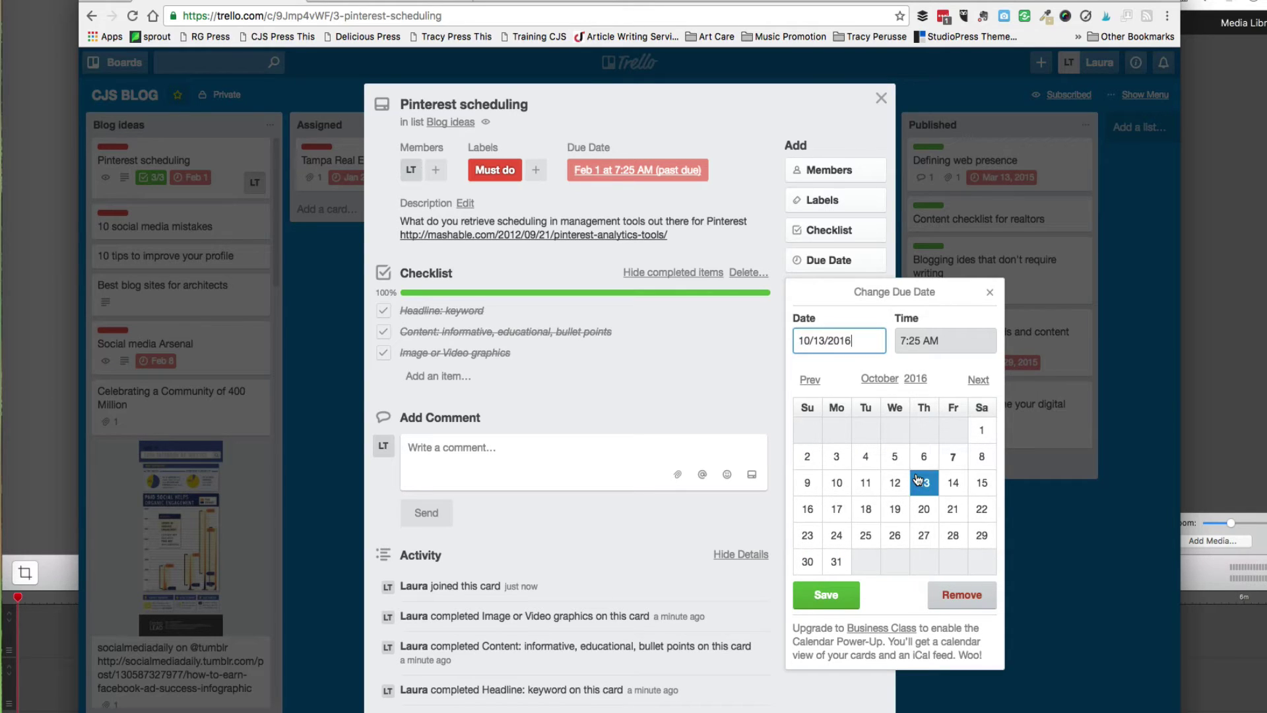
click(660, 376)
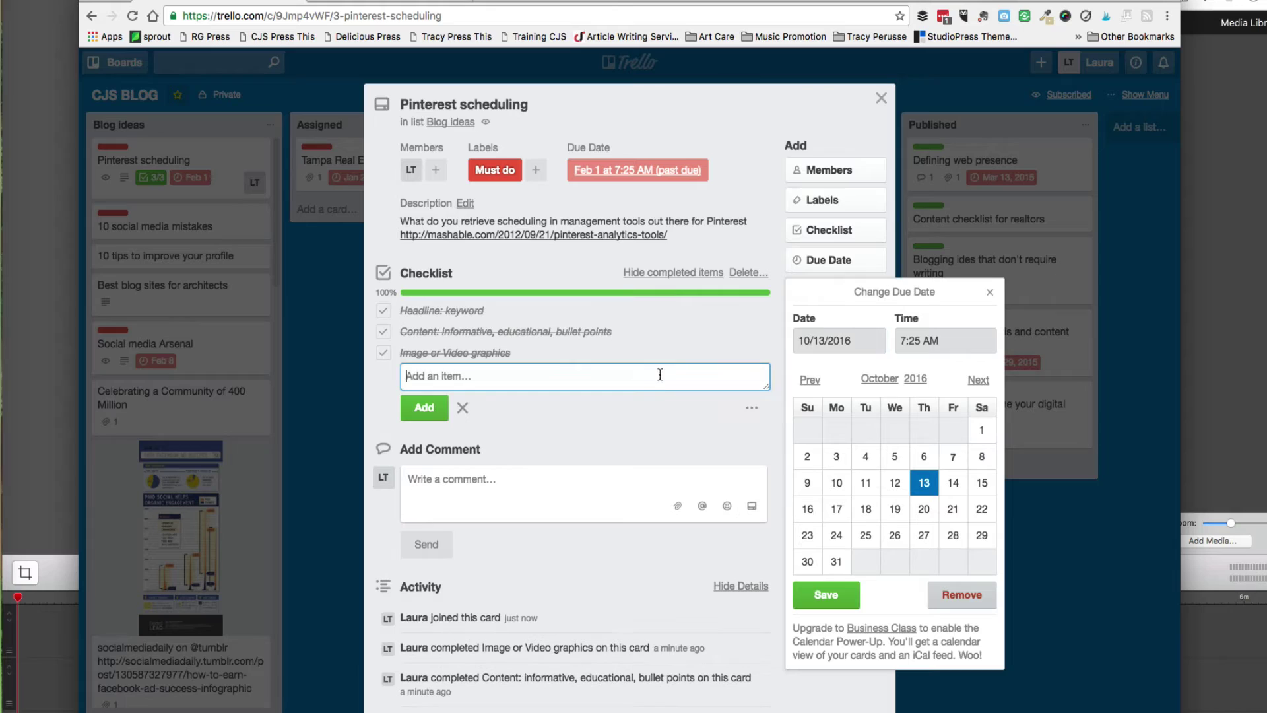
click(831, 590)
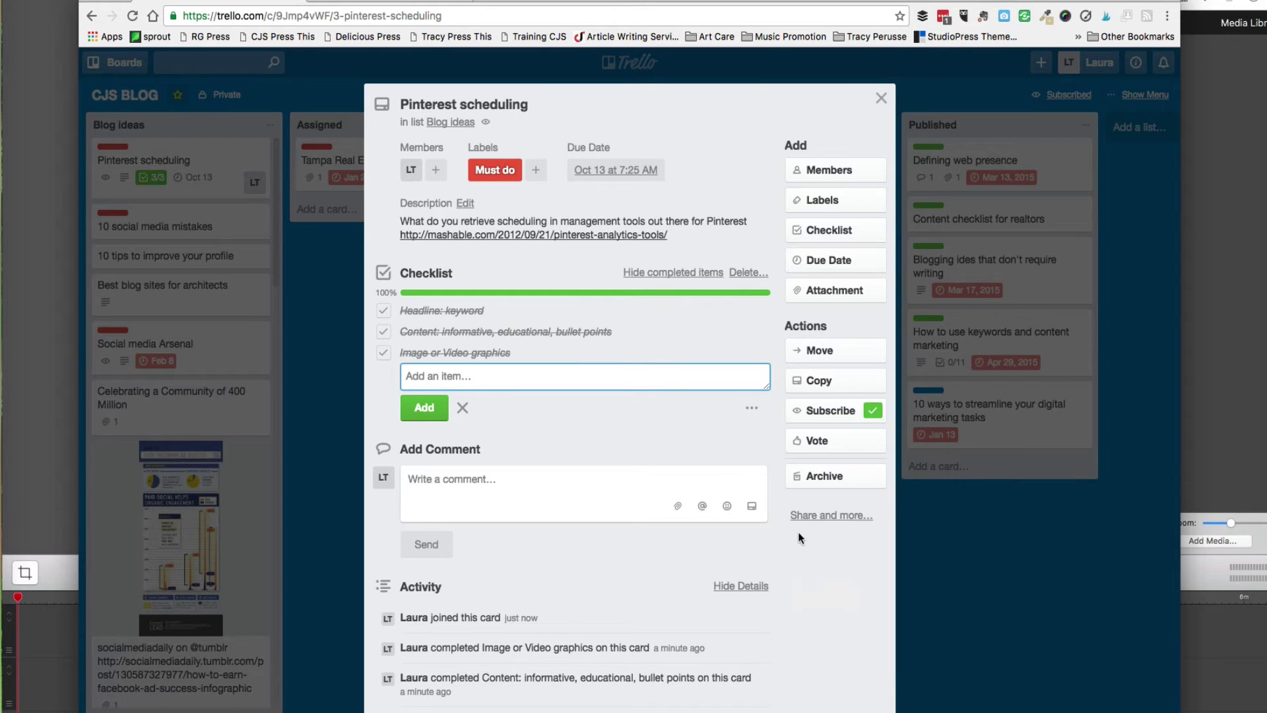
Move the Pinterest scheduling card from Blog ideas into Assigned, below Tampa Real Estate on Pinterest.
click(801, 353)
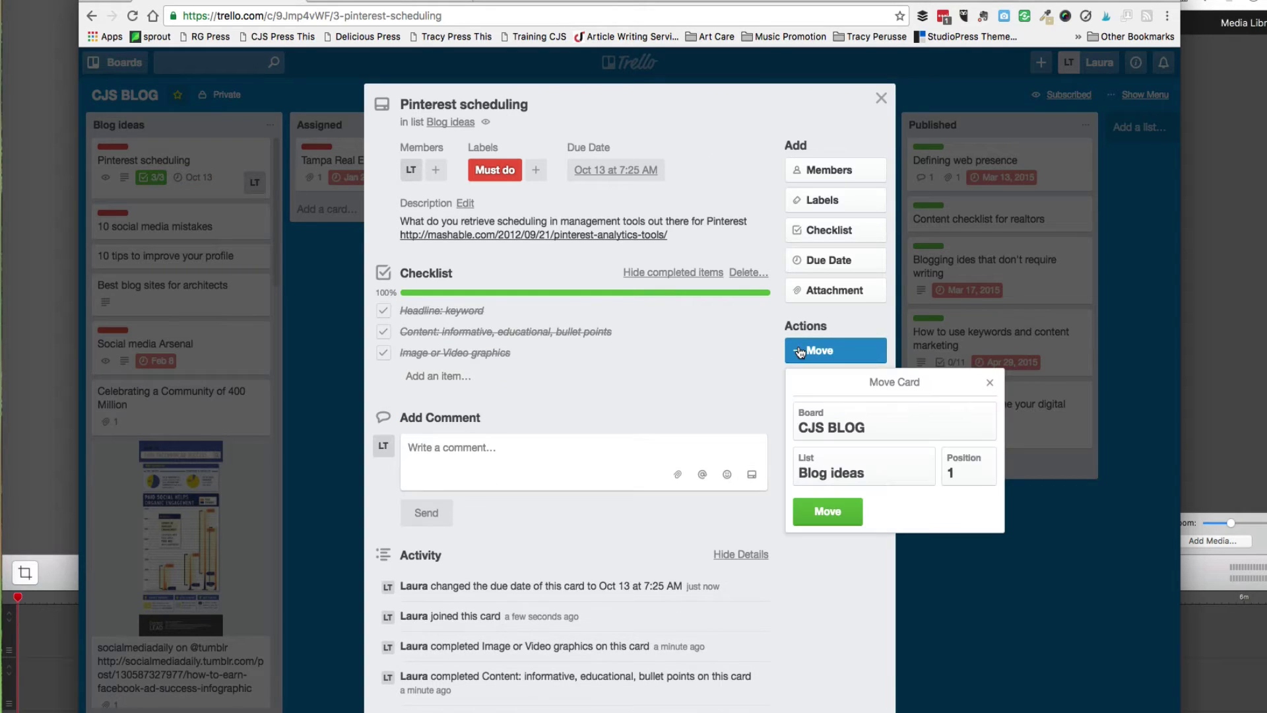
click(839, 462)
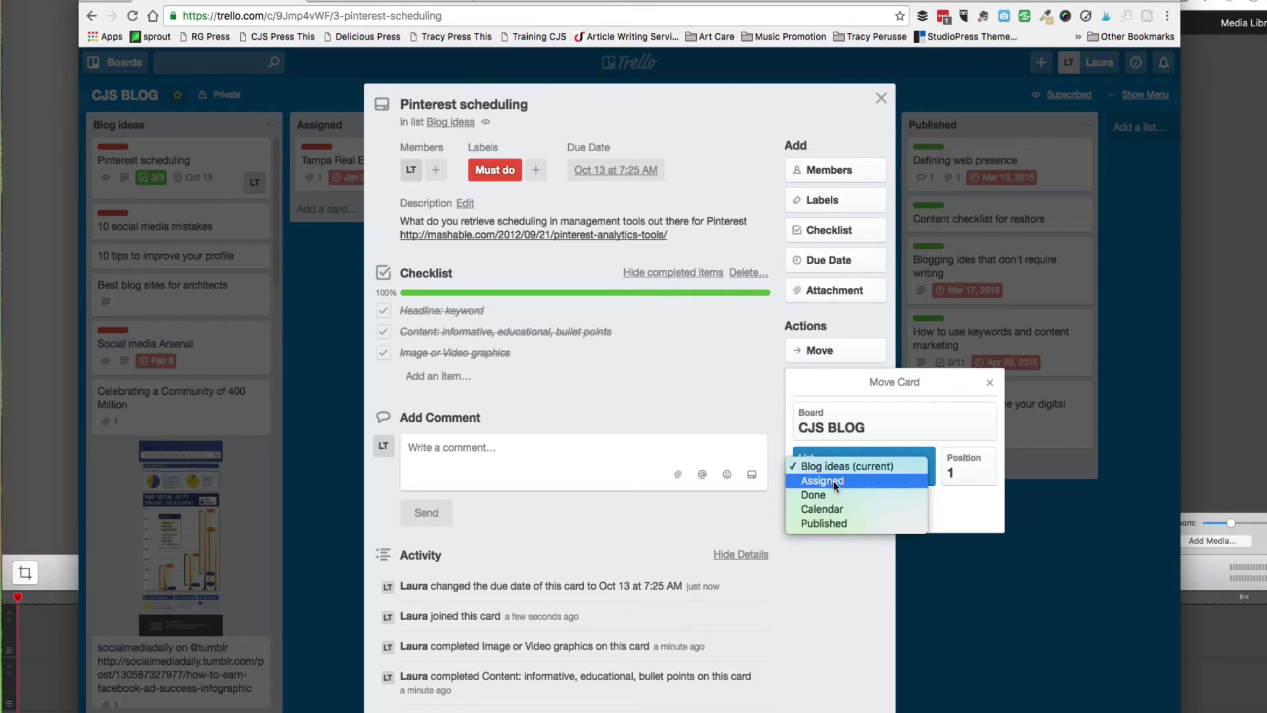
click(881, 97)
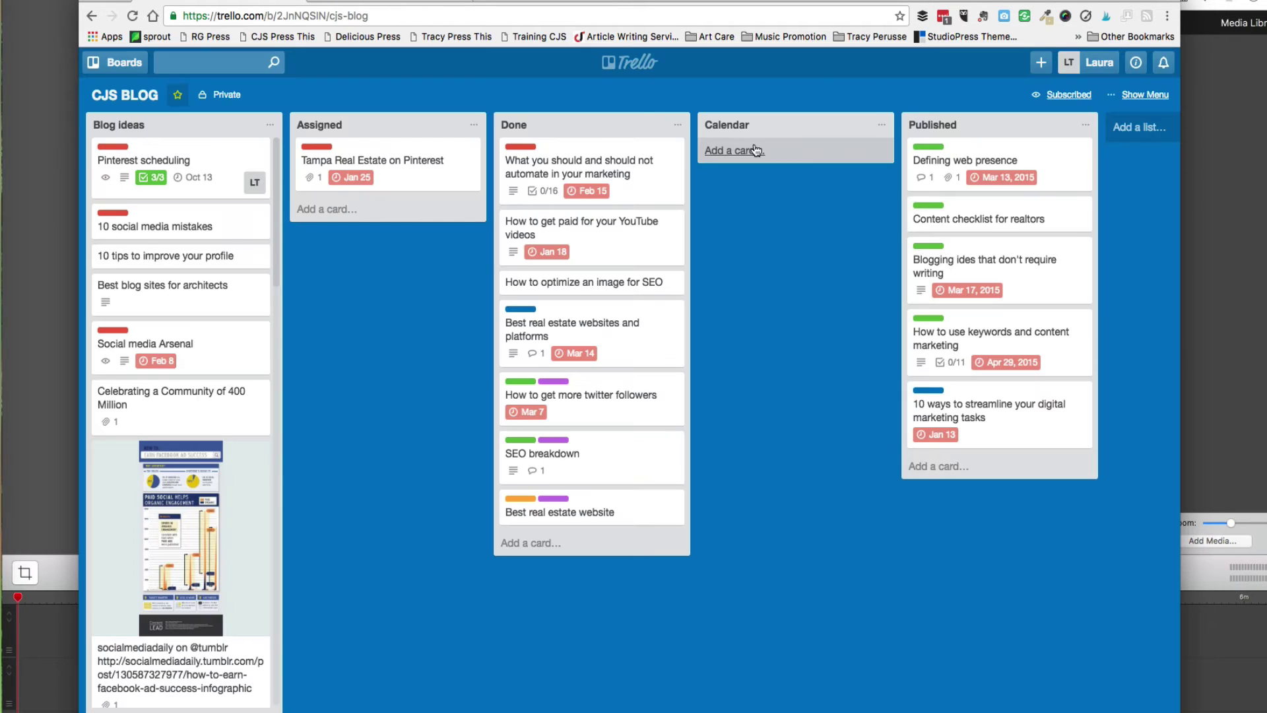
drag(153, 150, 310, 144)
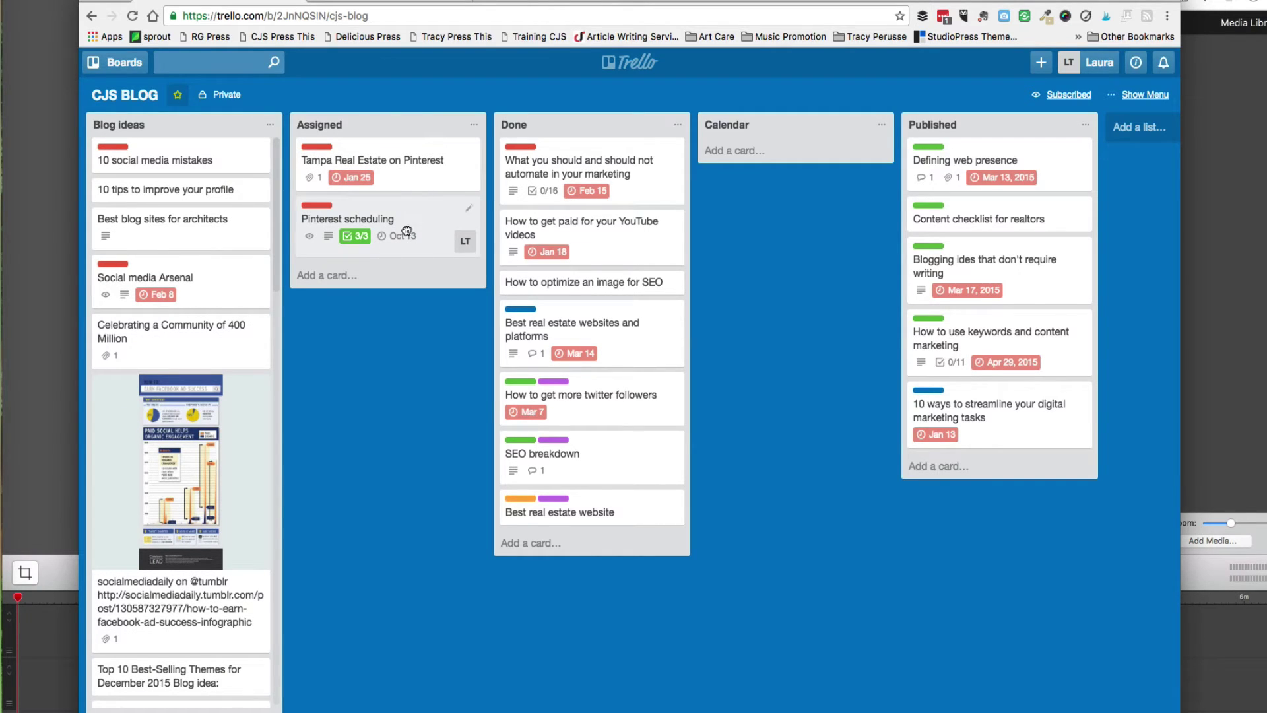
drag(401, 210, 422, 218)
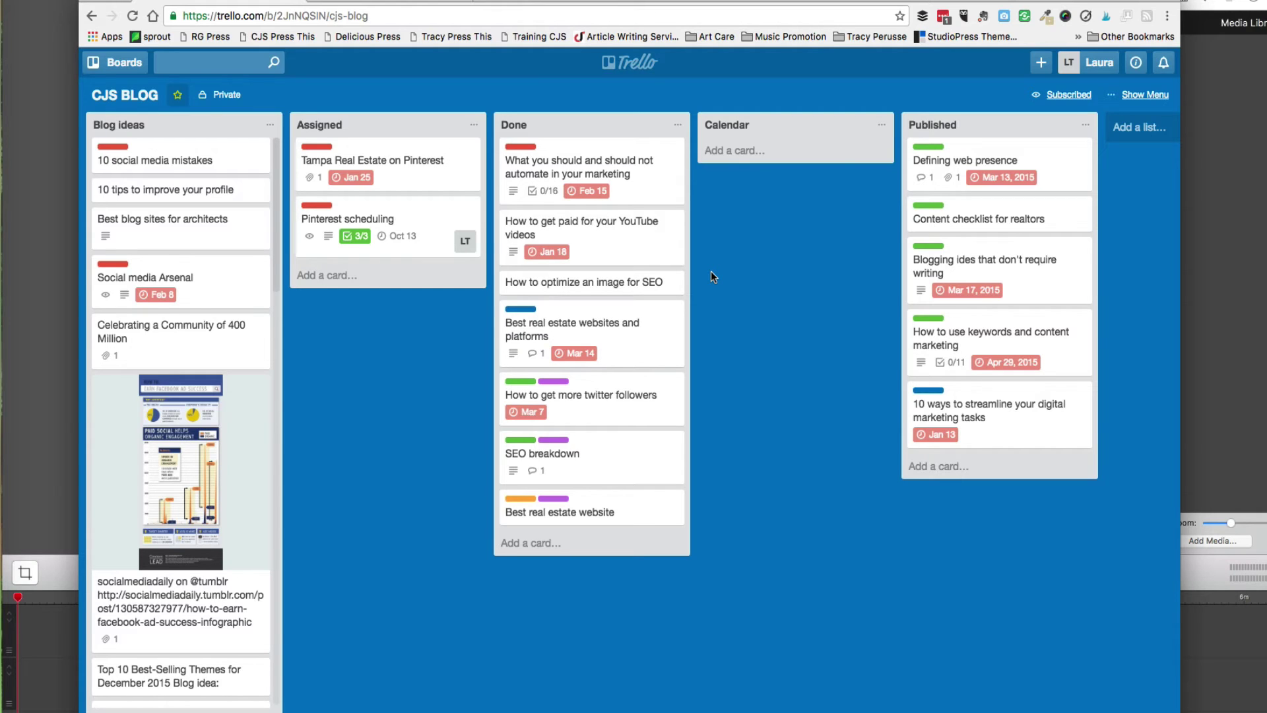
click(1145, 94)
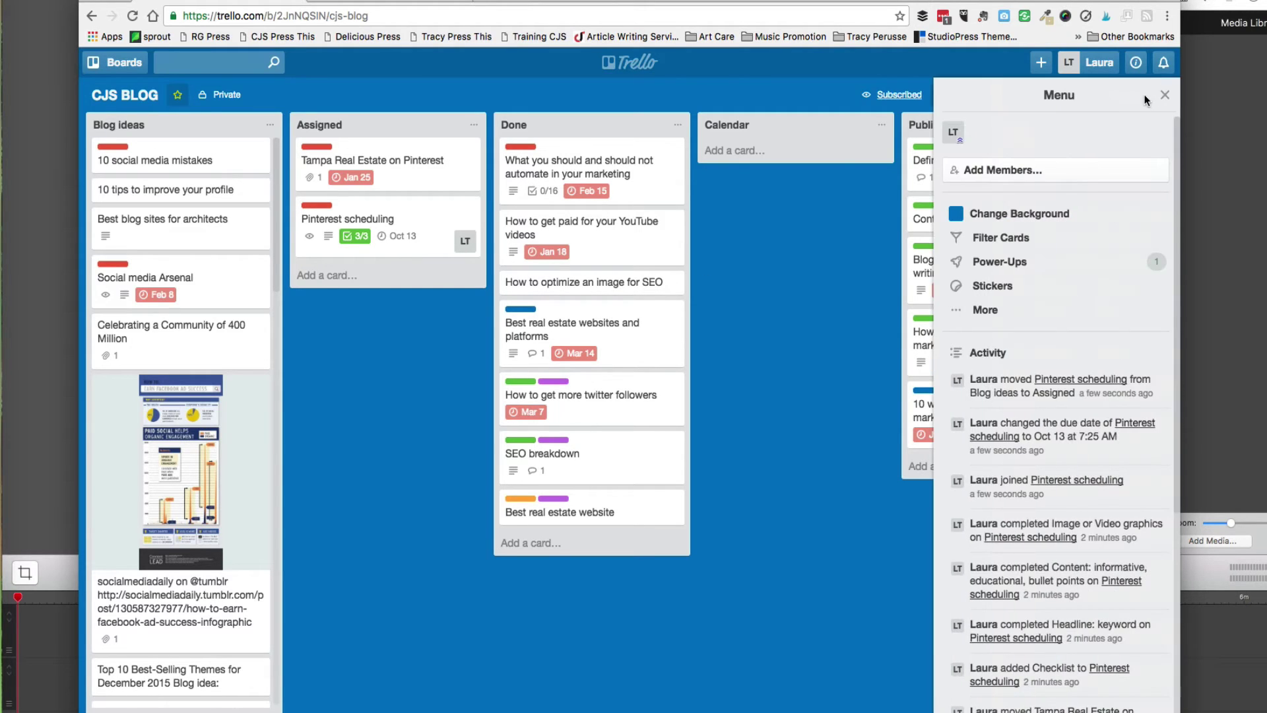
click(1078, 169)
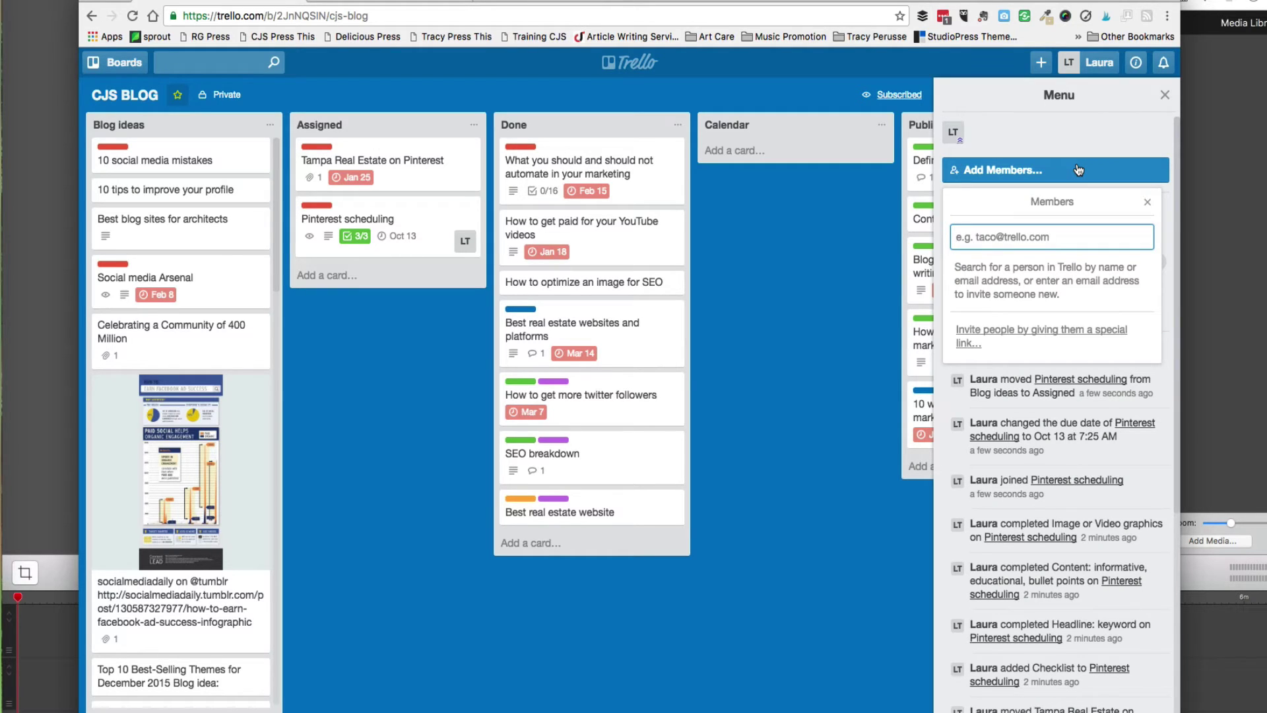
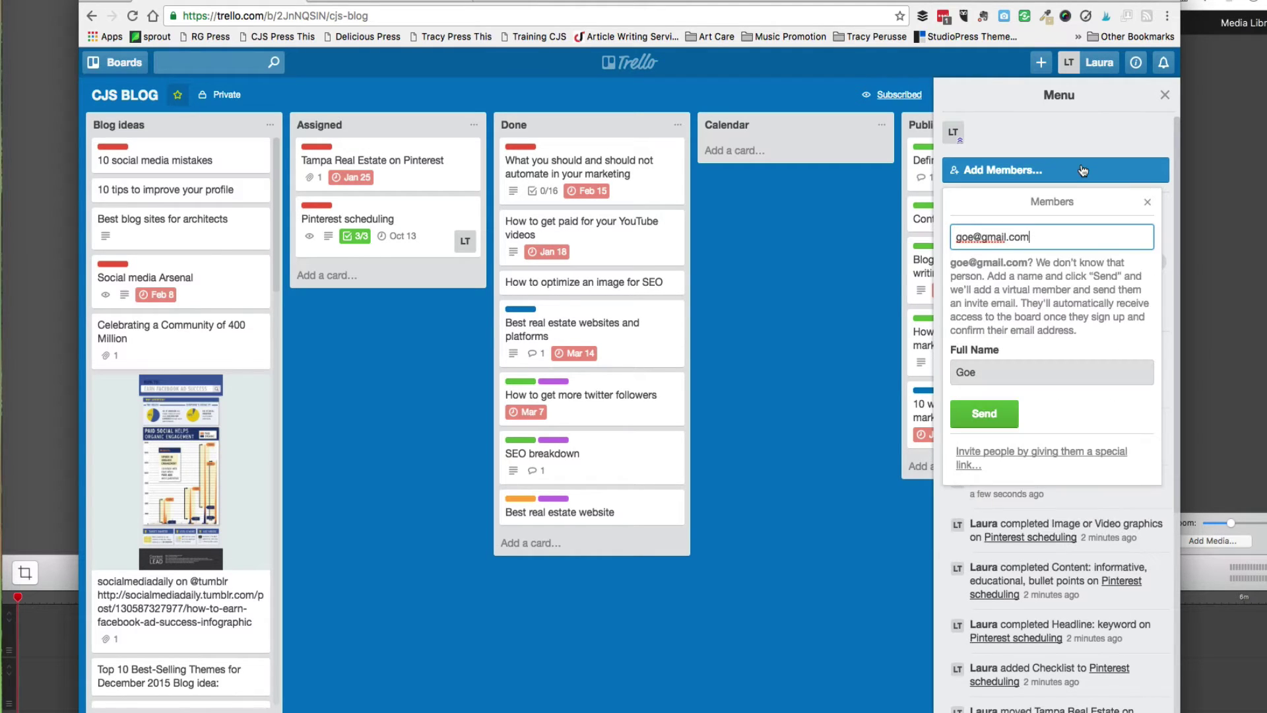
drag(1029, 236, 933, 233)
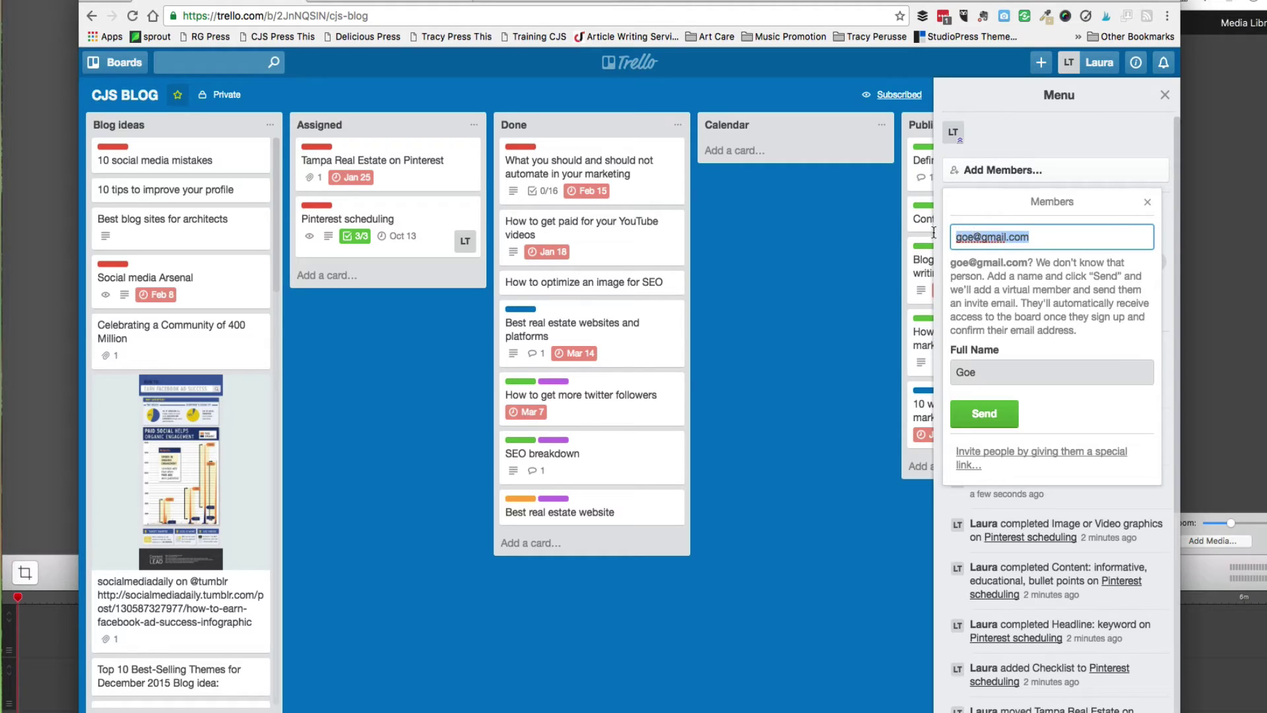
key(BackSpace)
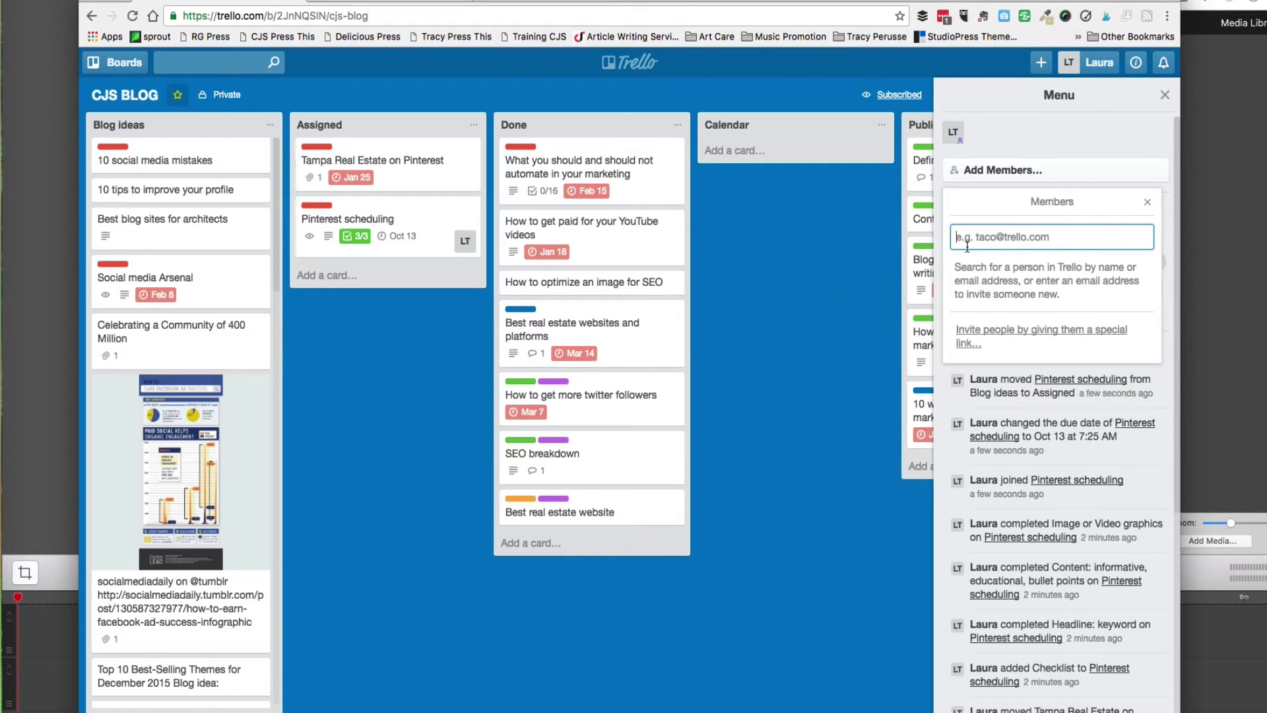
text(do)
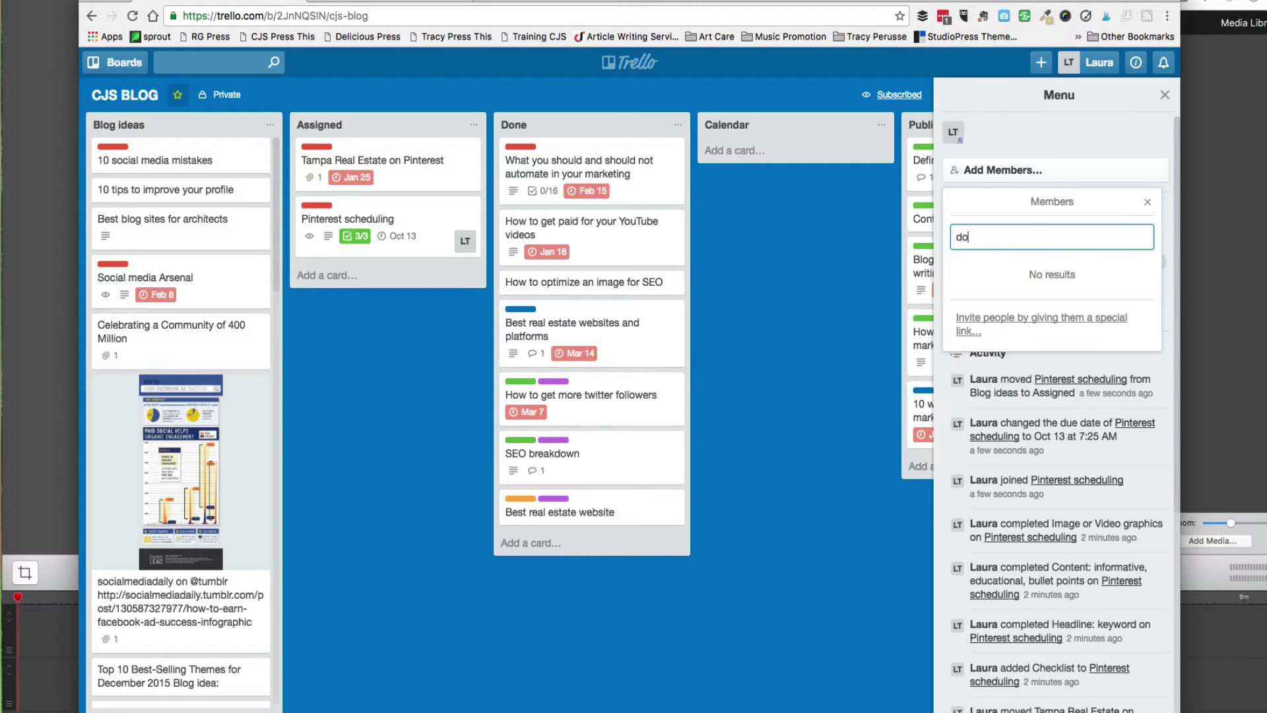
text(mon)
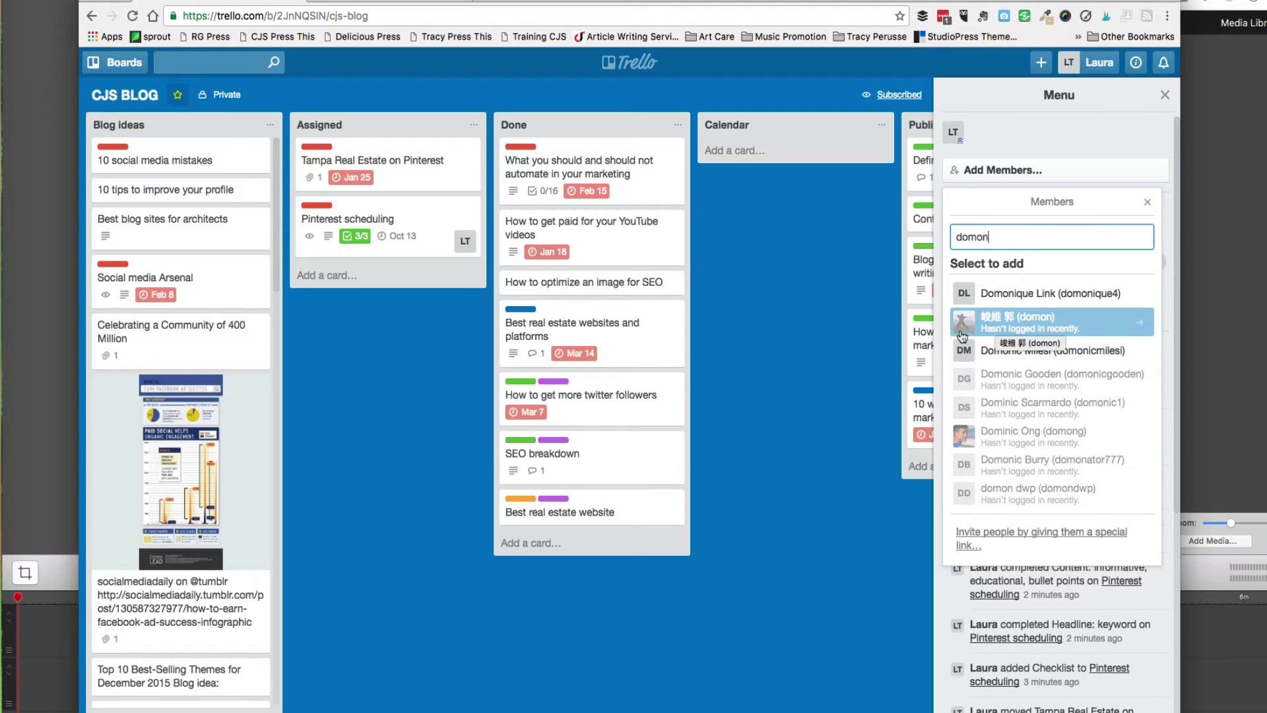
click(886, 345)
Close the board options panel and review visibility, leaving CJS BLOG Private.
click(1165, 95)
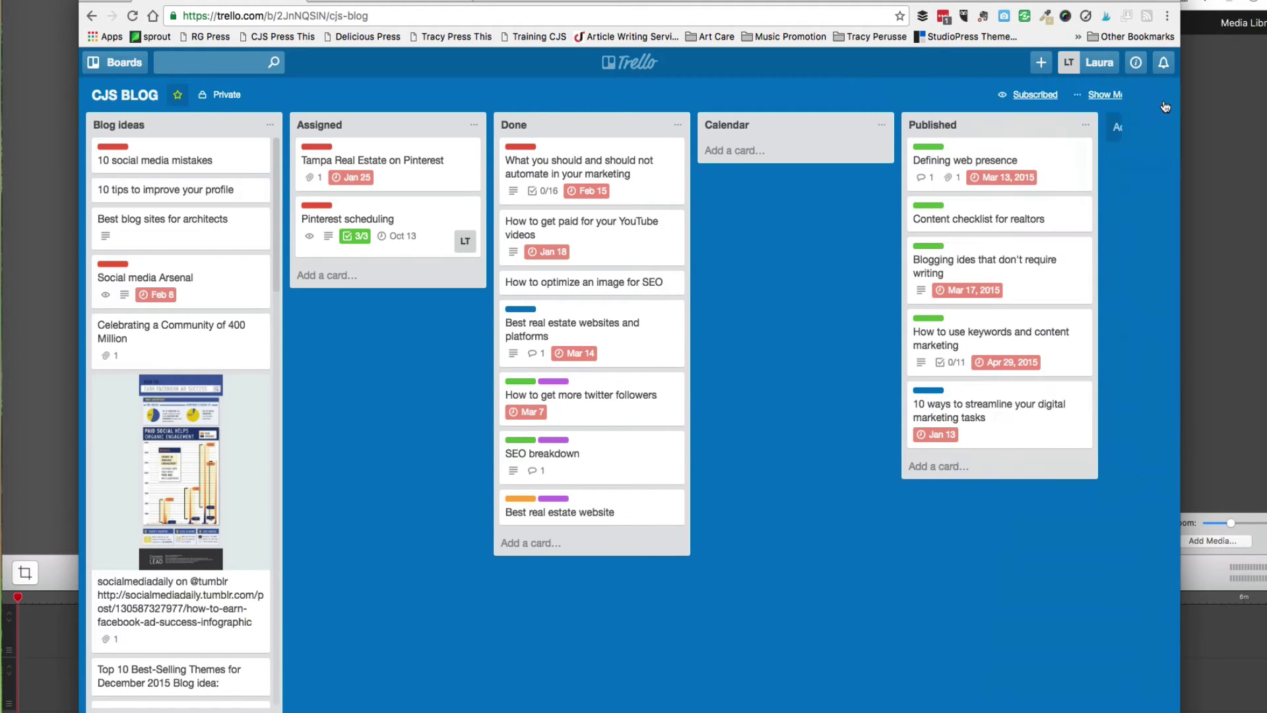
click(225, 104)
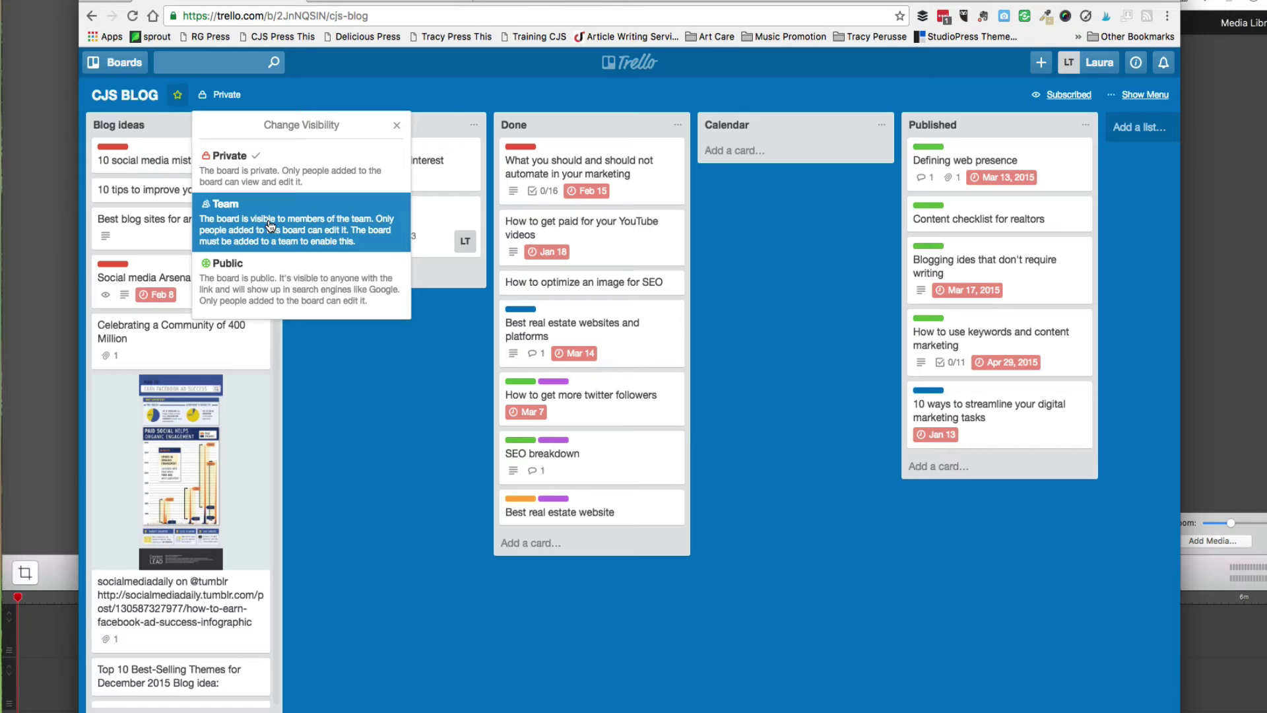
click(404, 426)
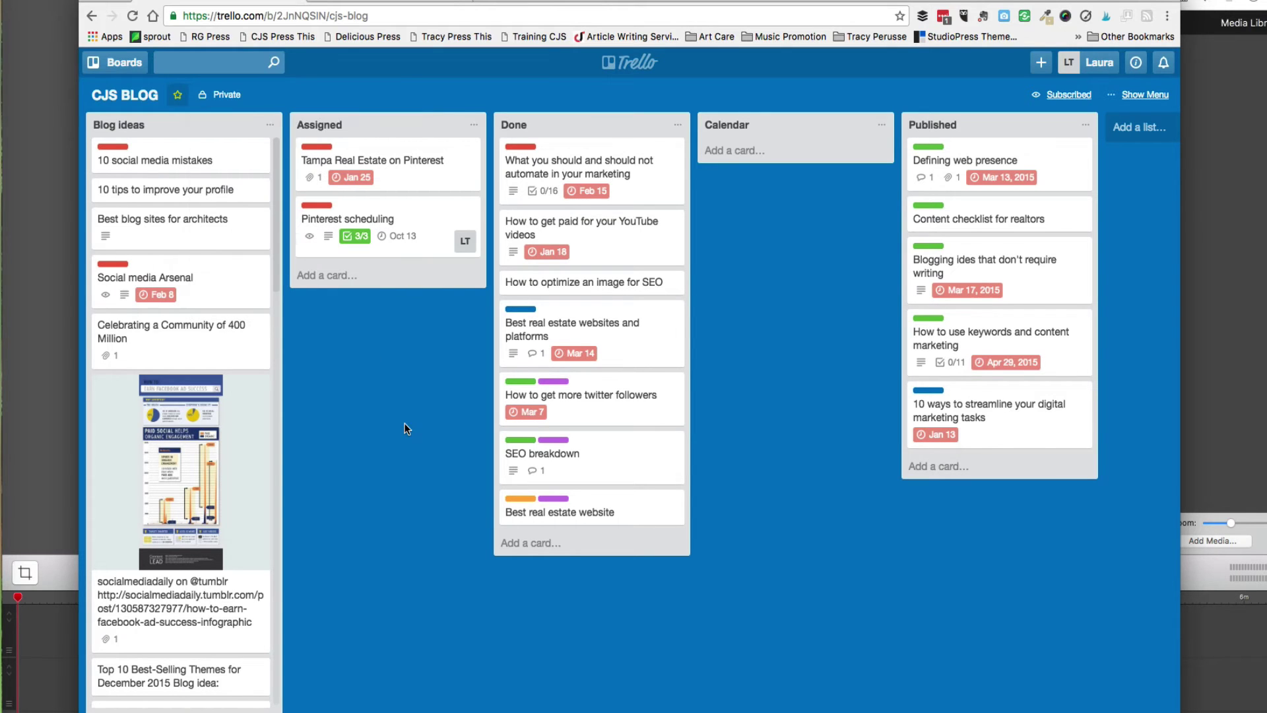
From the boards home page, open the Websites team's New Website board.
click(636, 66)
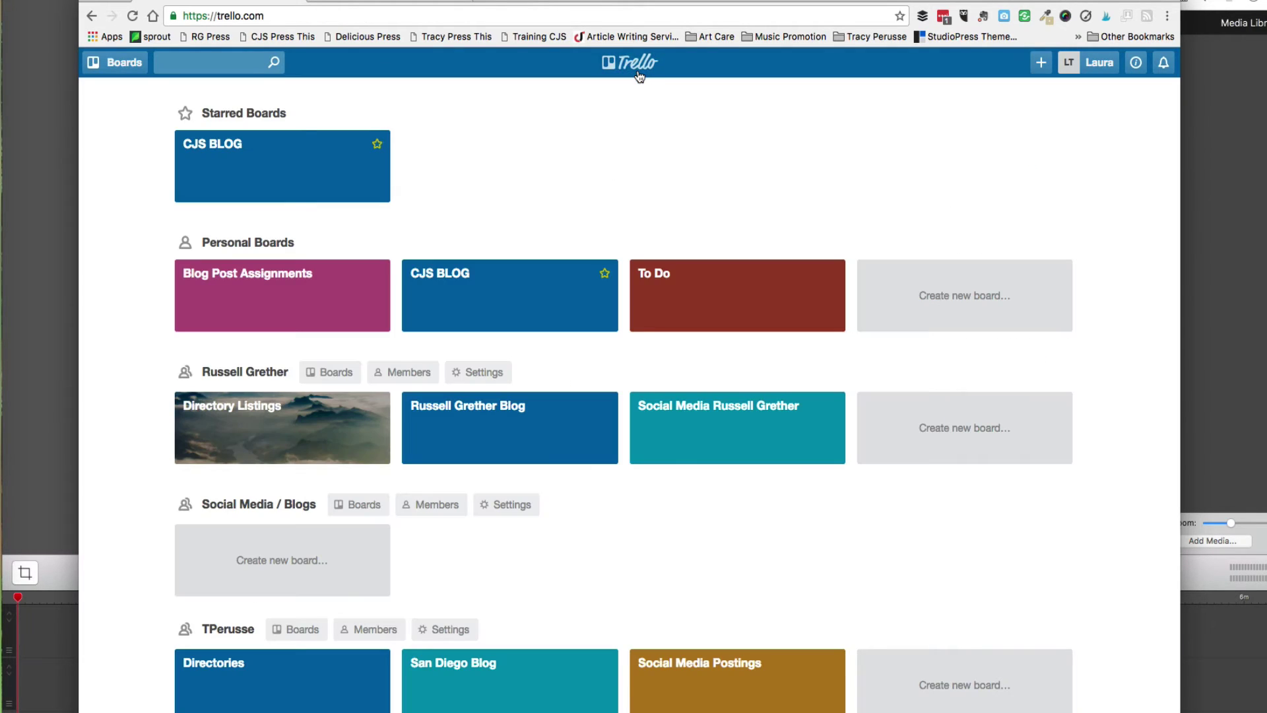
scroll(421, 287, down, 5)
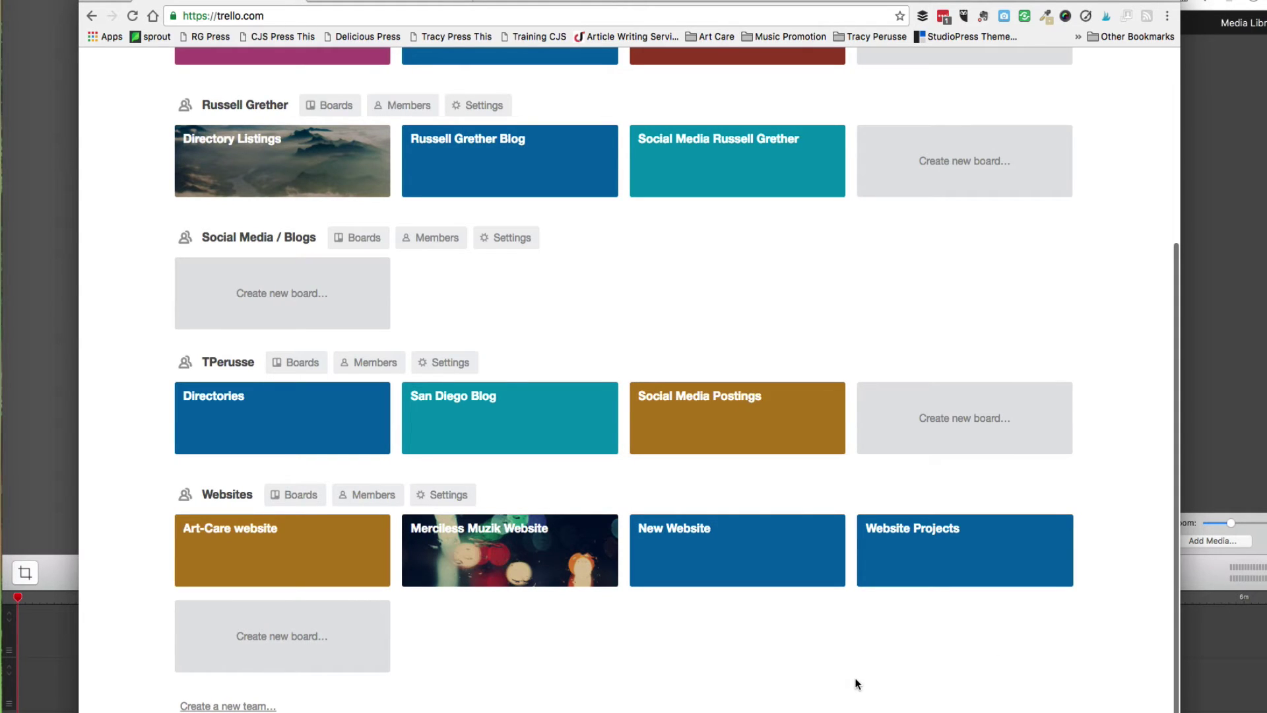
click(706, 558)
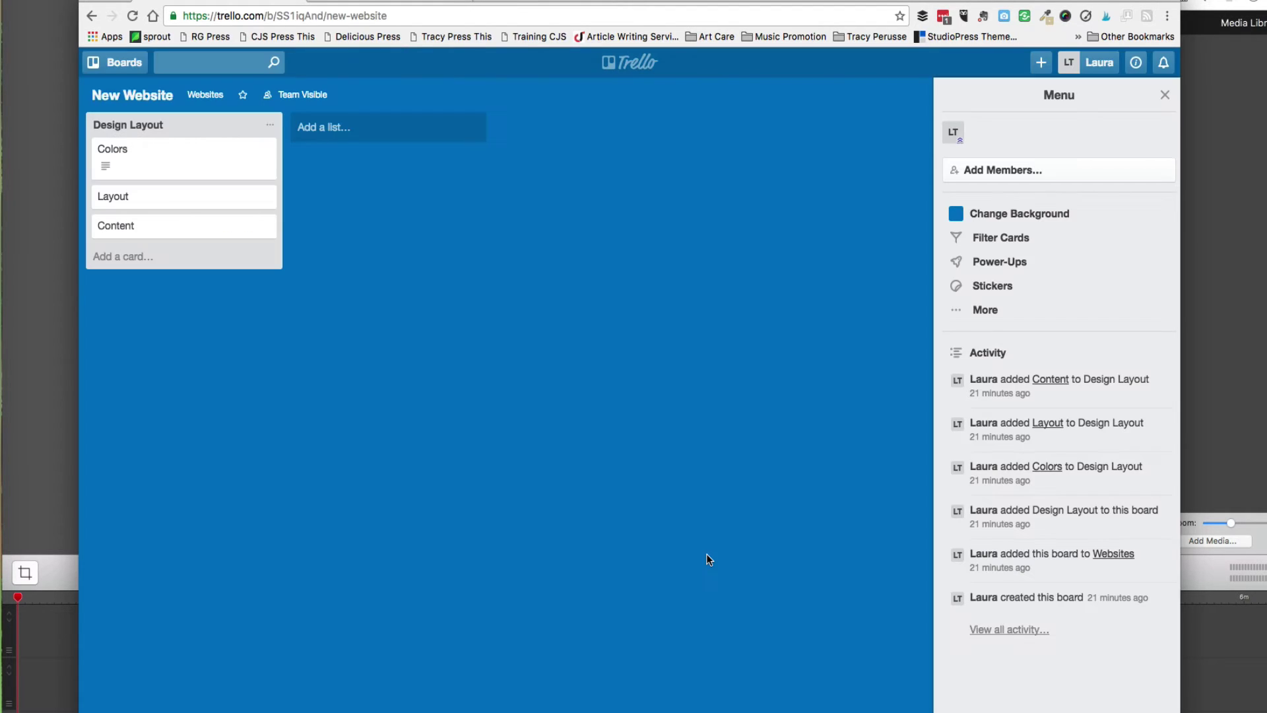
click(177, 157)
click(823, 171)
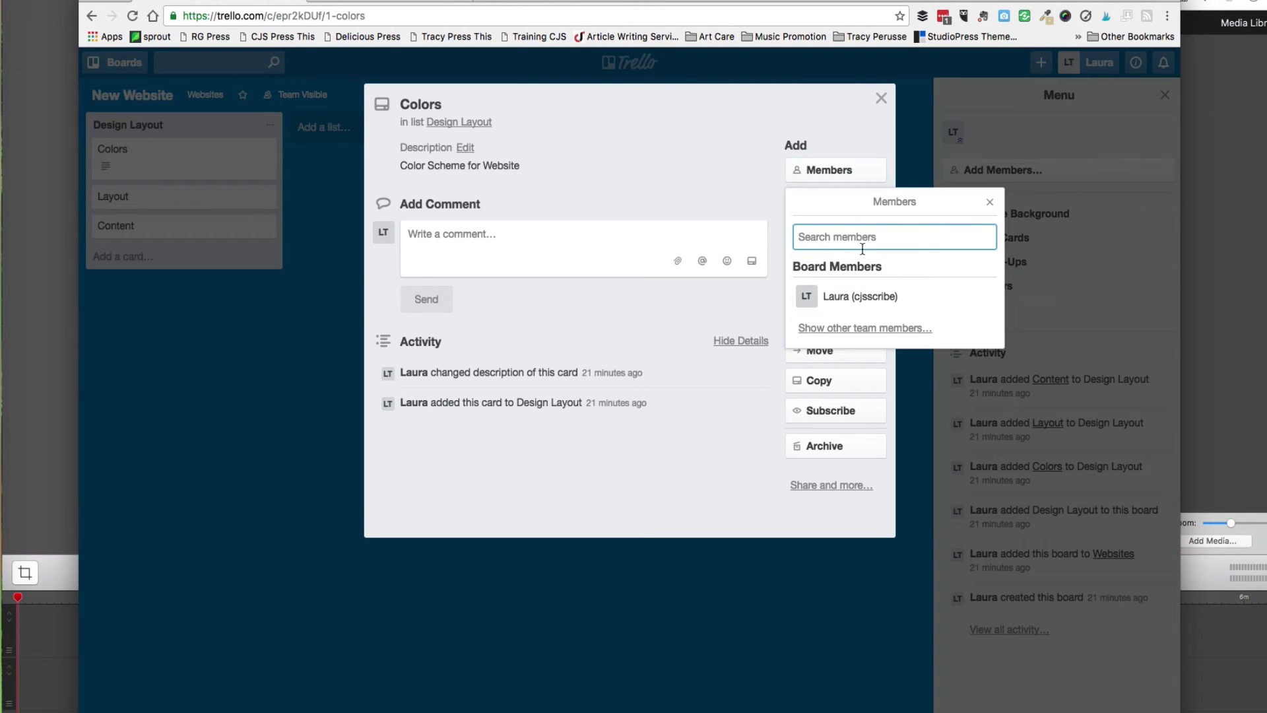
text(m)
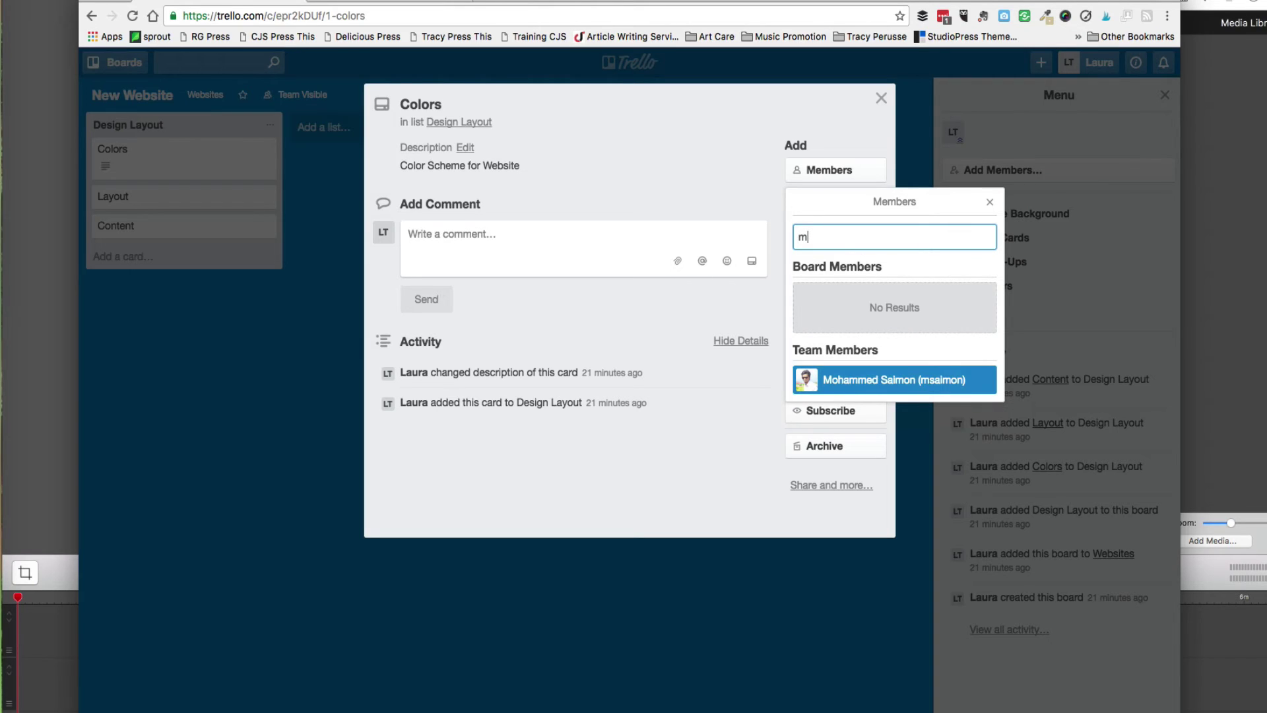
click(989, 202)
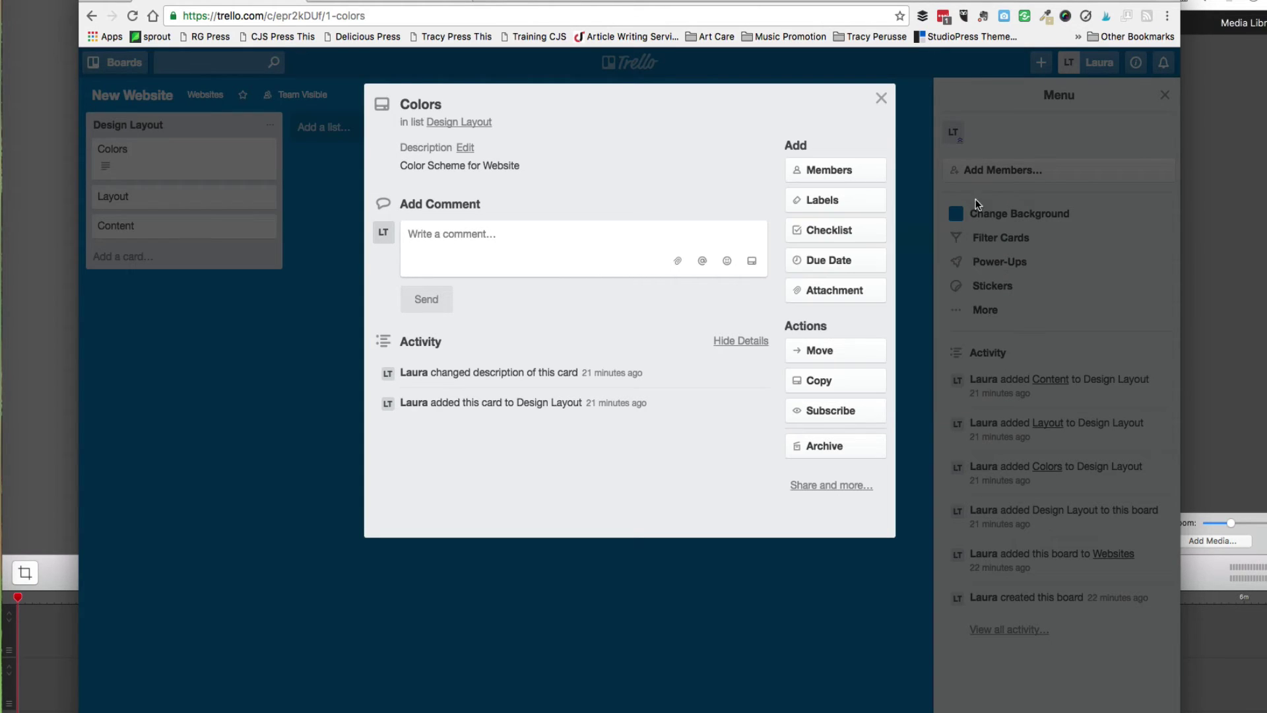
click(880, 99)
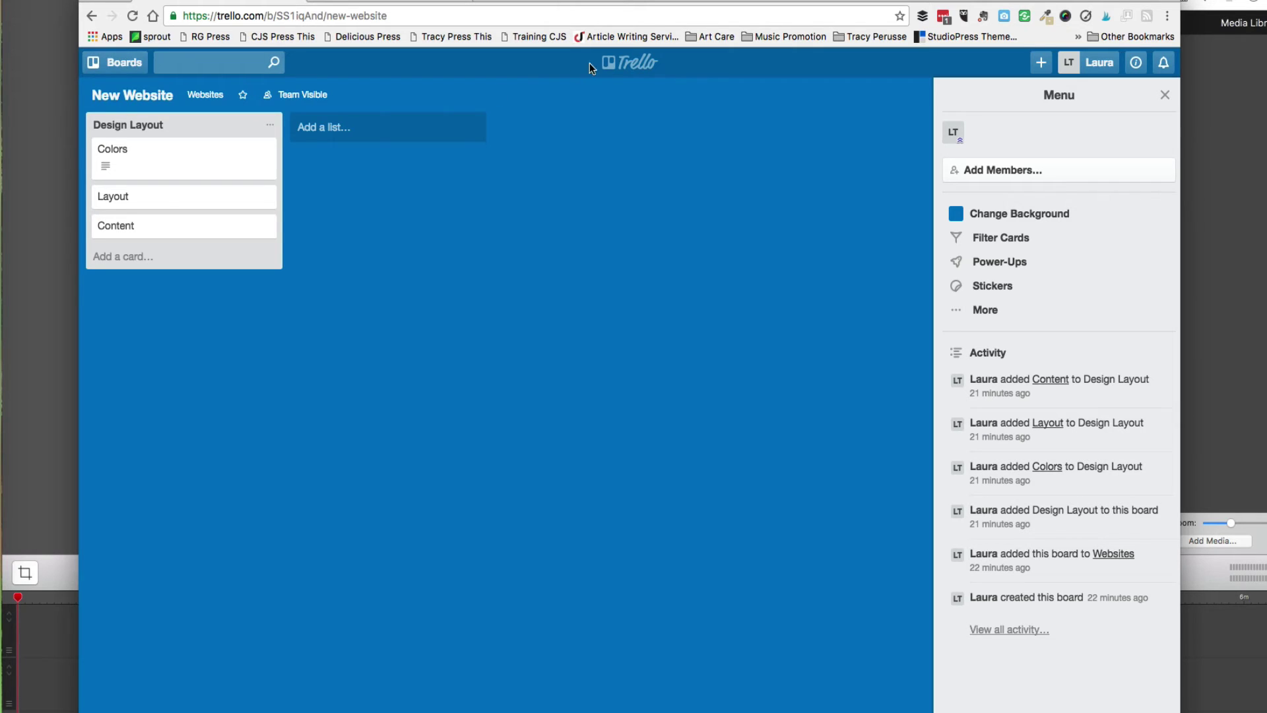
Create a personal team named 'New Team'.
click(615, 62)
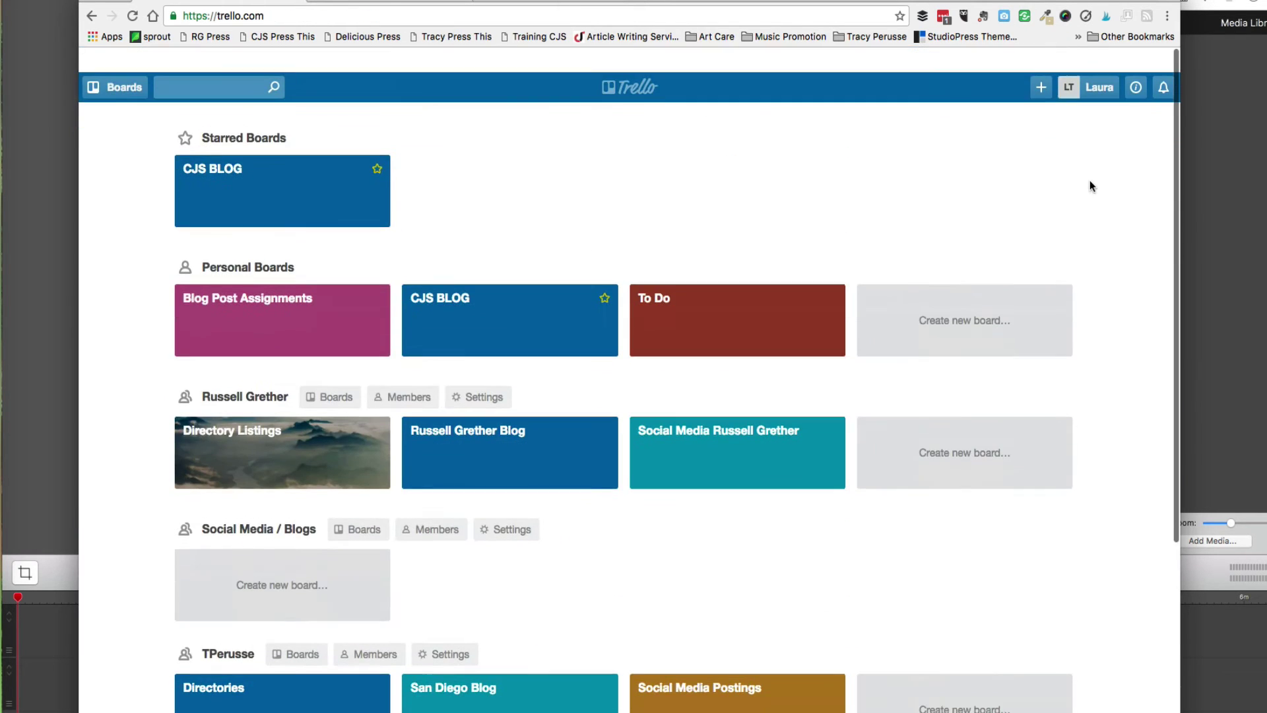
click(1041, 62)
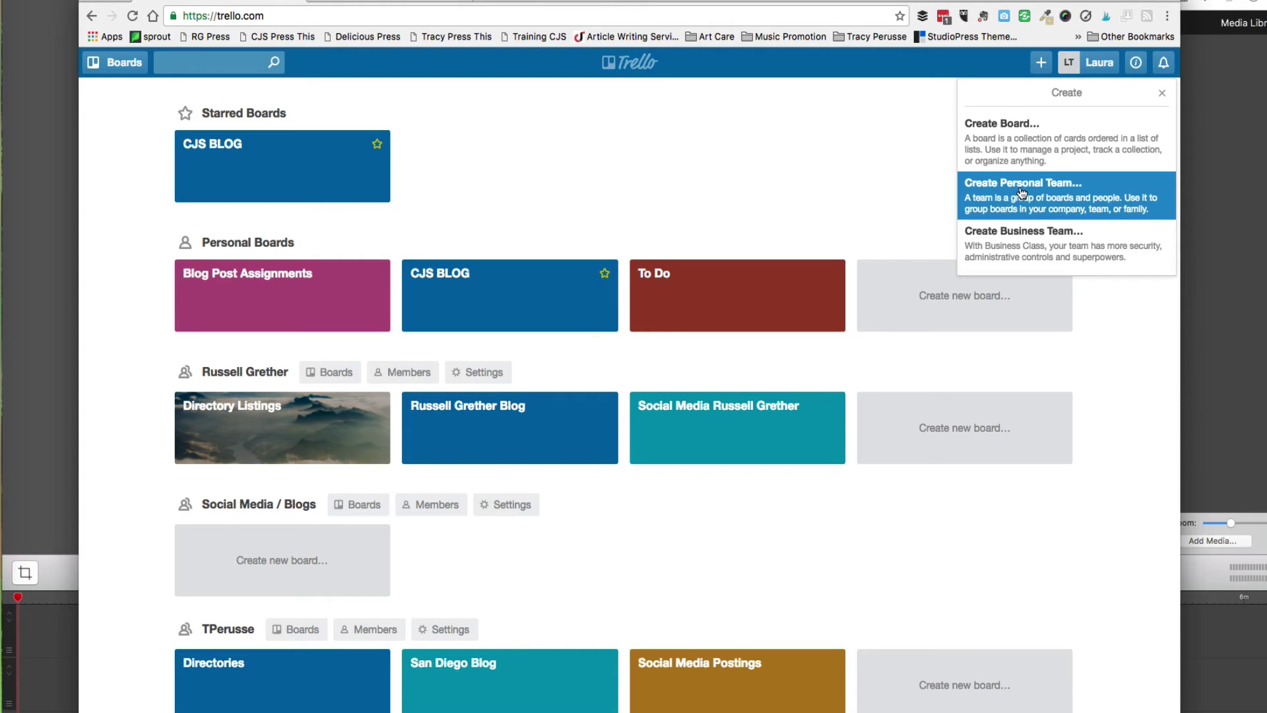
click(1031, 239)
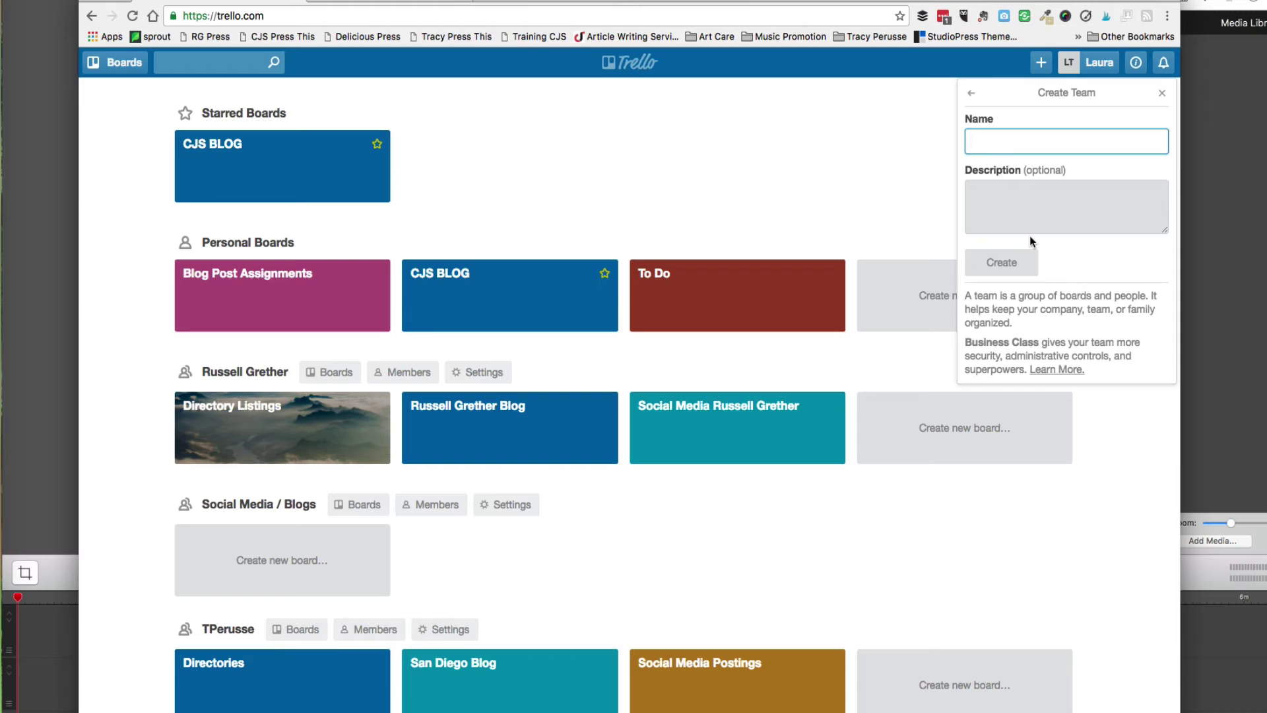
text(New Team)
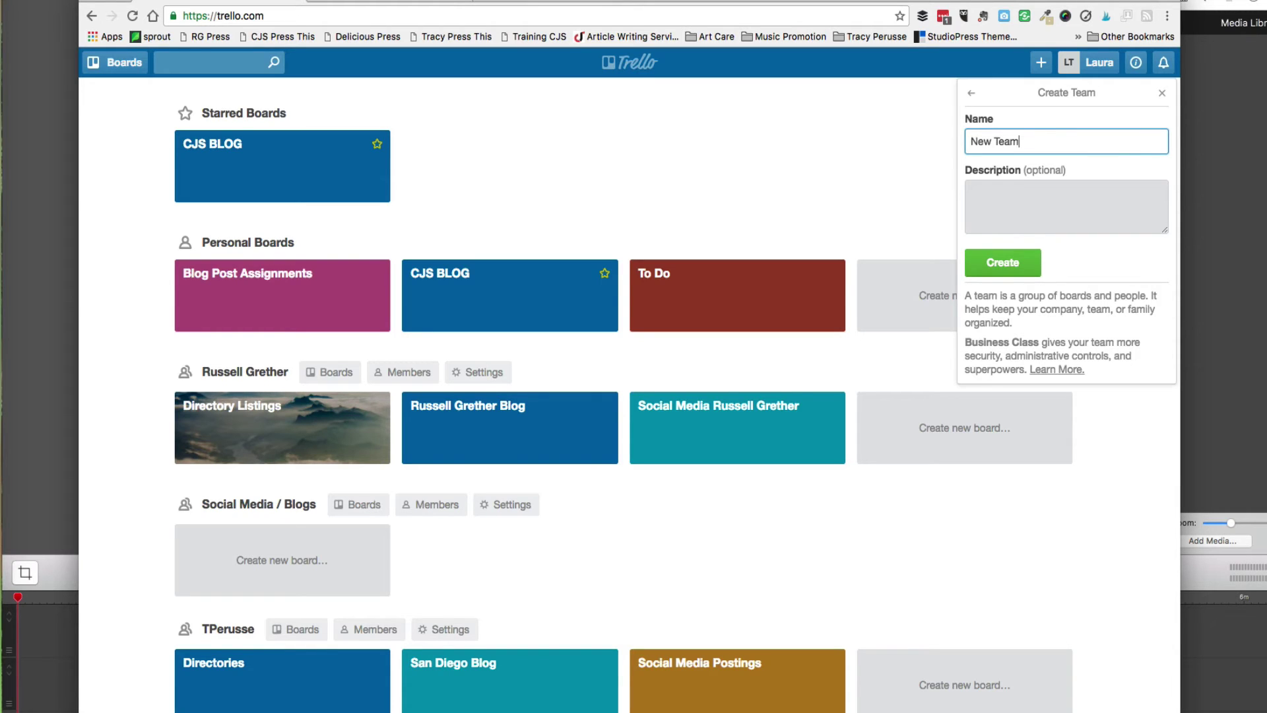
click(1034, 212)
click(1015, 257)
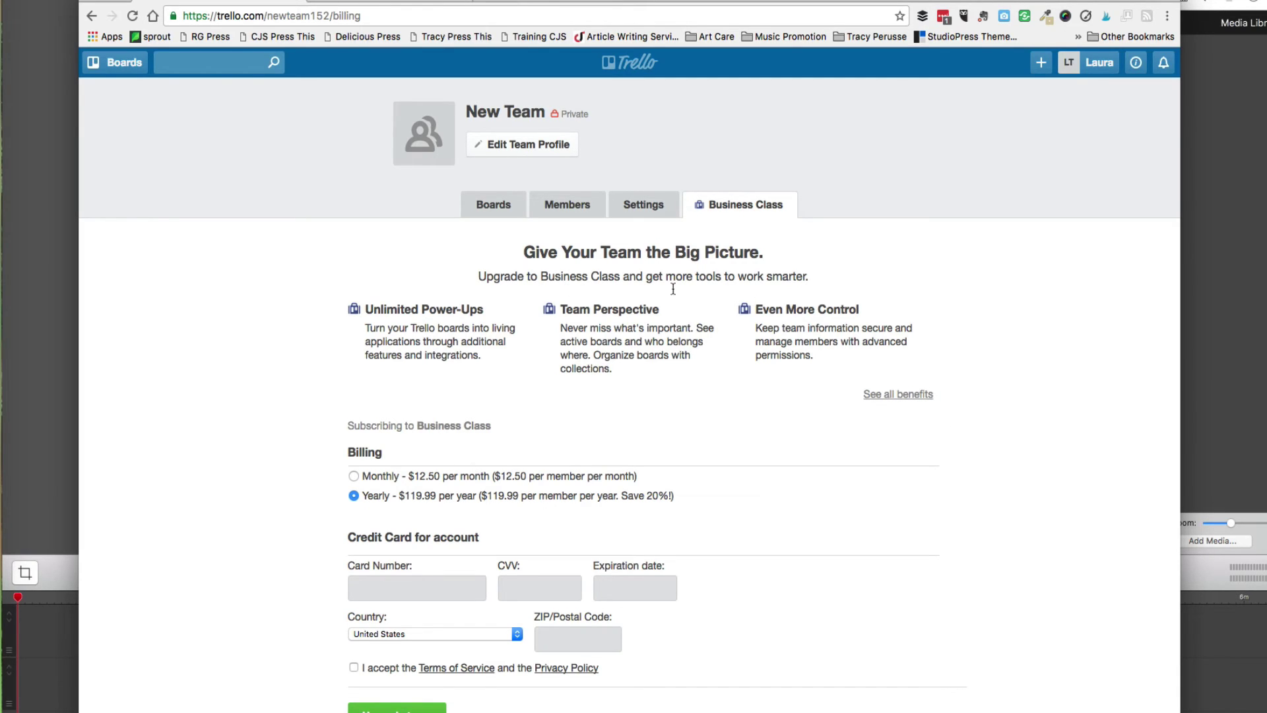
Create a second personal team named 'New team'.
click(1040, 63)
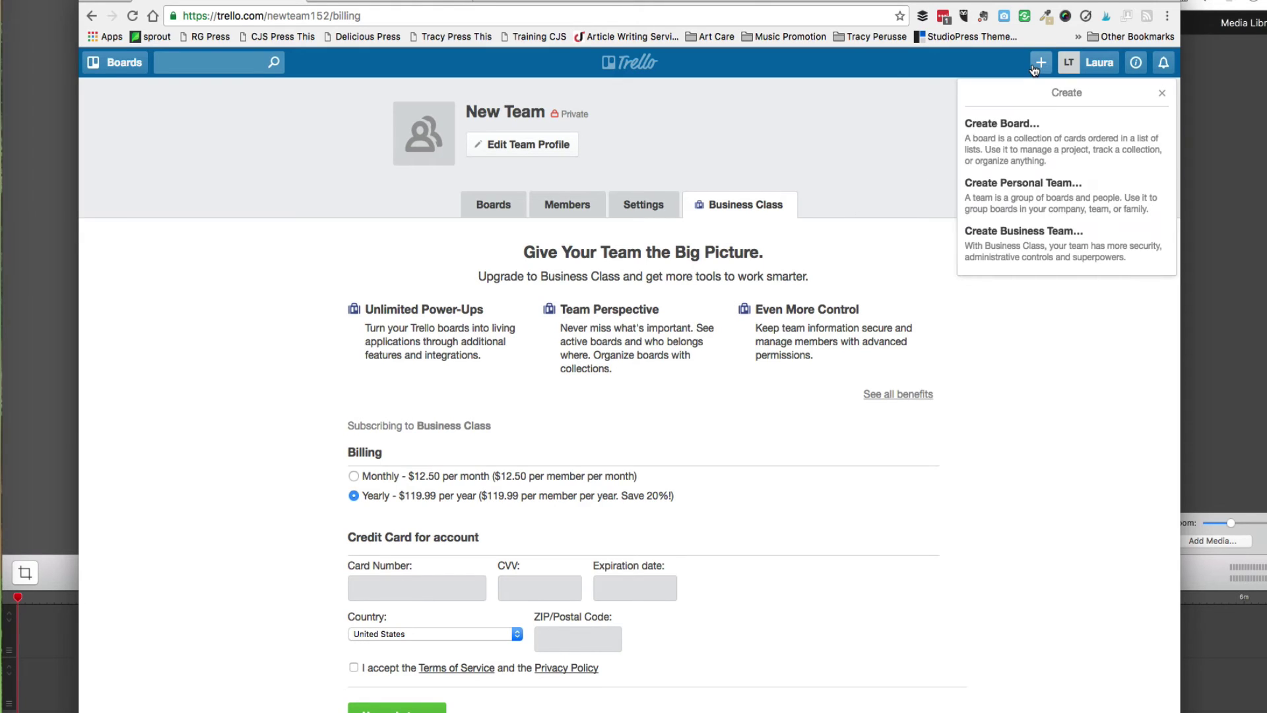
click(1014, 180)
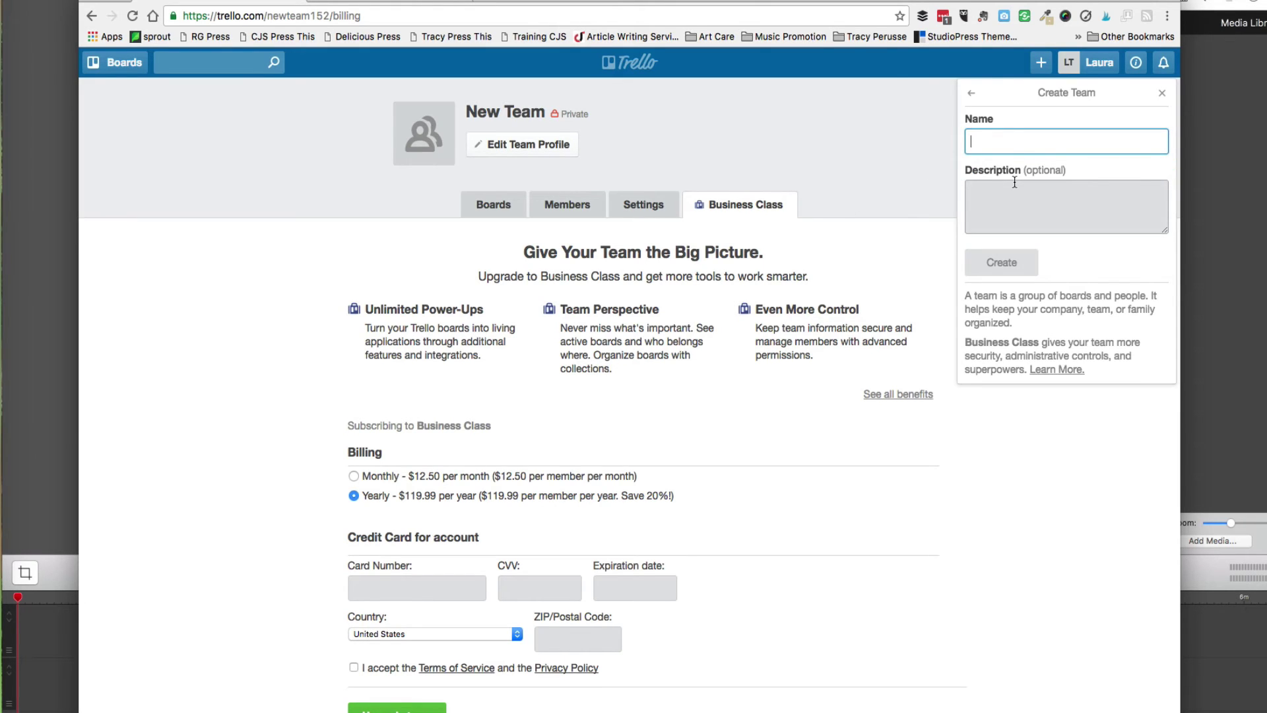
text(New team)
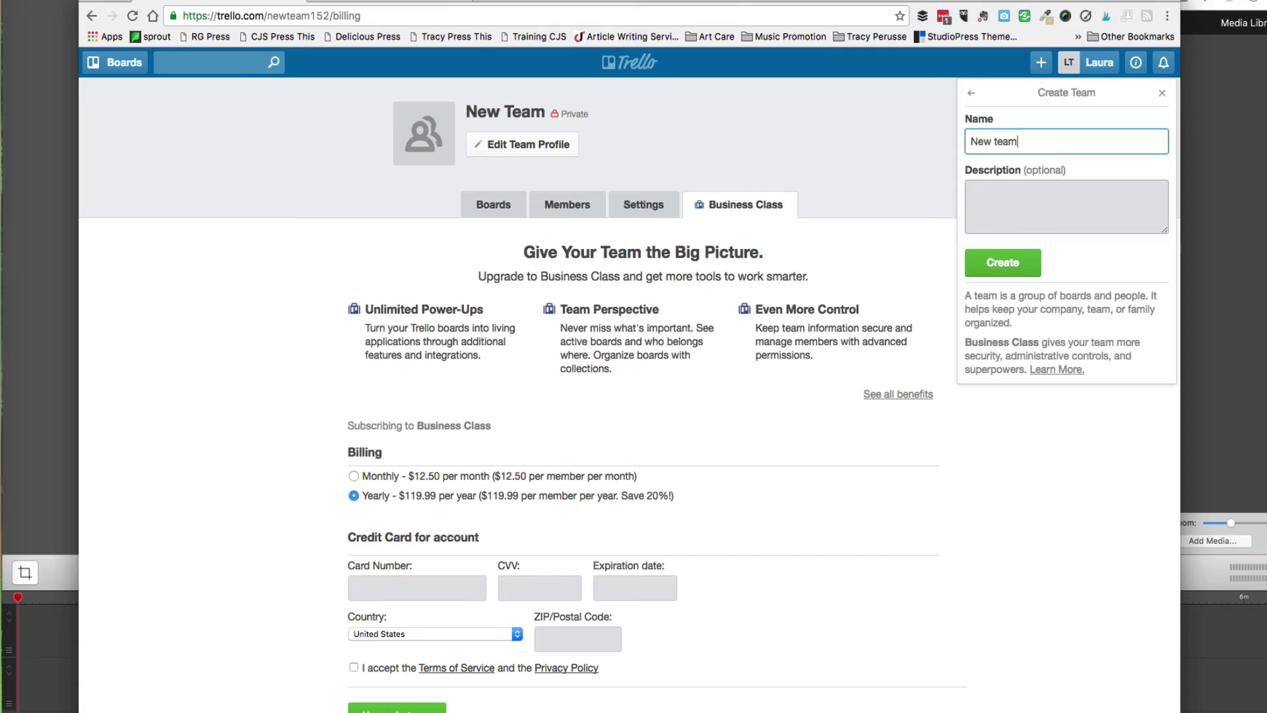
click(995, 264)
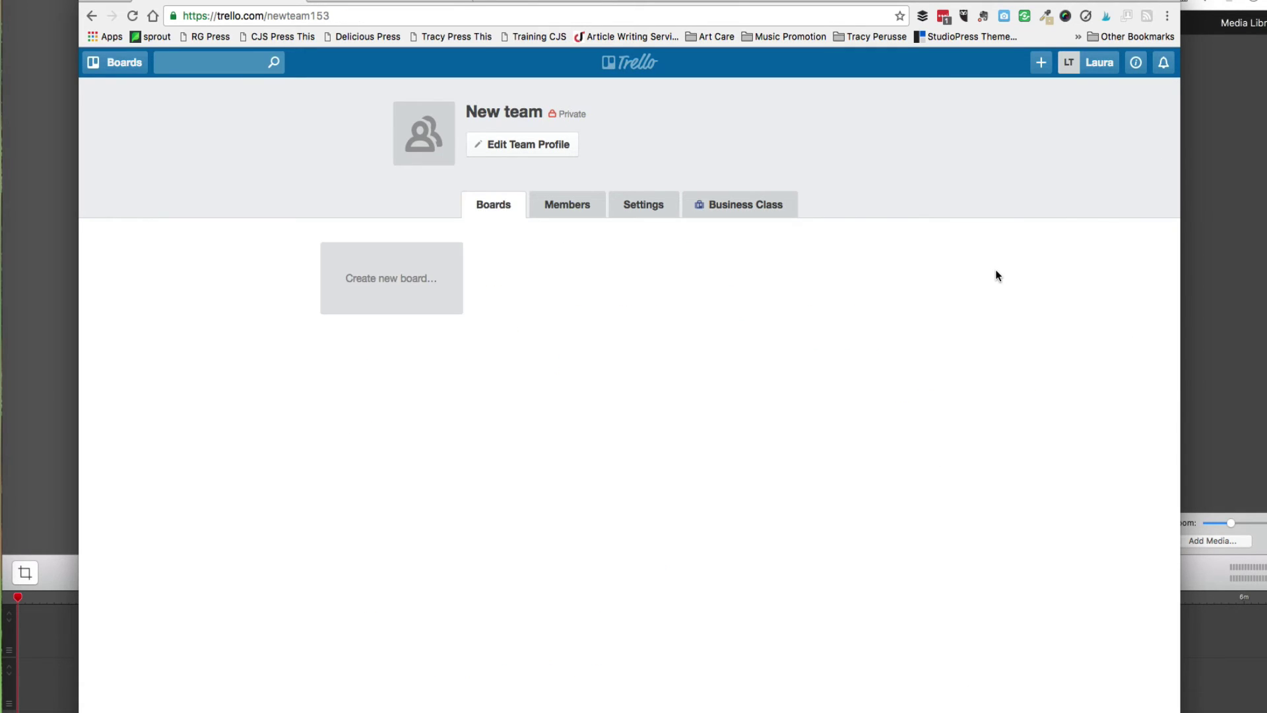
Browse New team's members and search for a member without adding anyone.
click(571, 215)
click(295, 303)
text(dom)
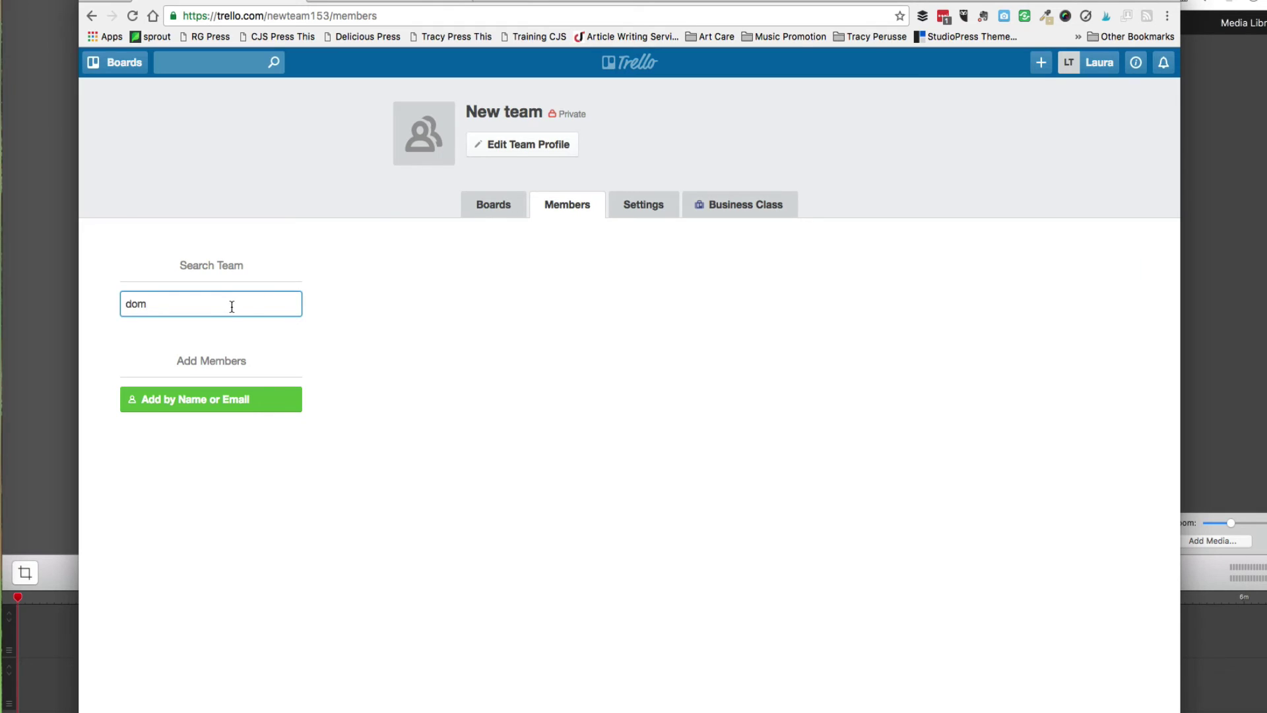
click(202, 404)
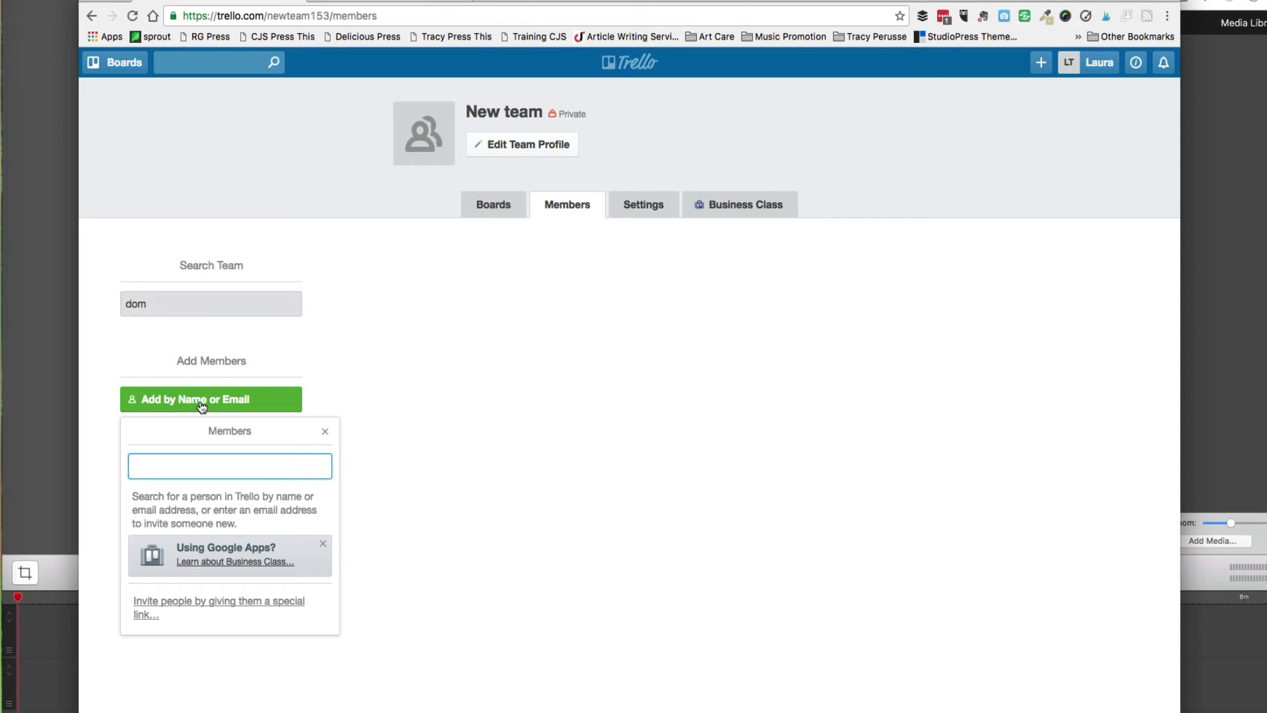
text(dom)
click(507, 288)
Create a board titled 'Website 1' under New team.
click(502, 208)
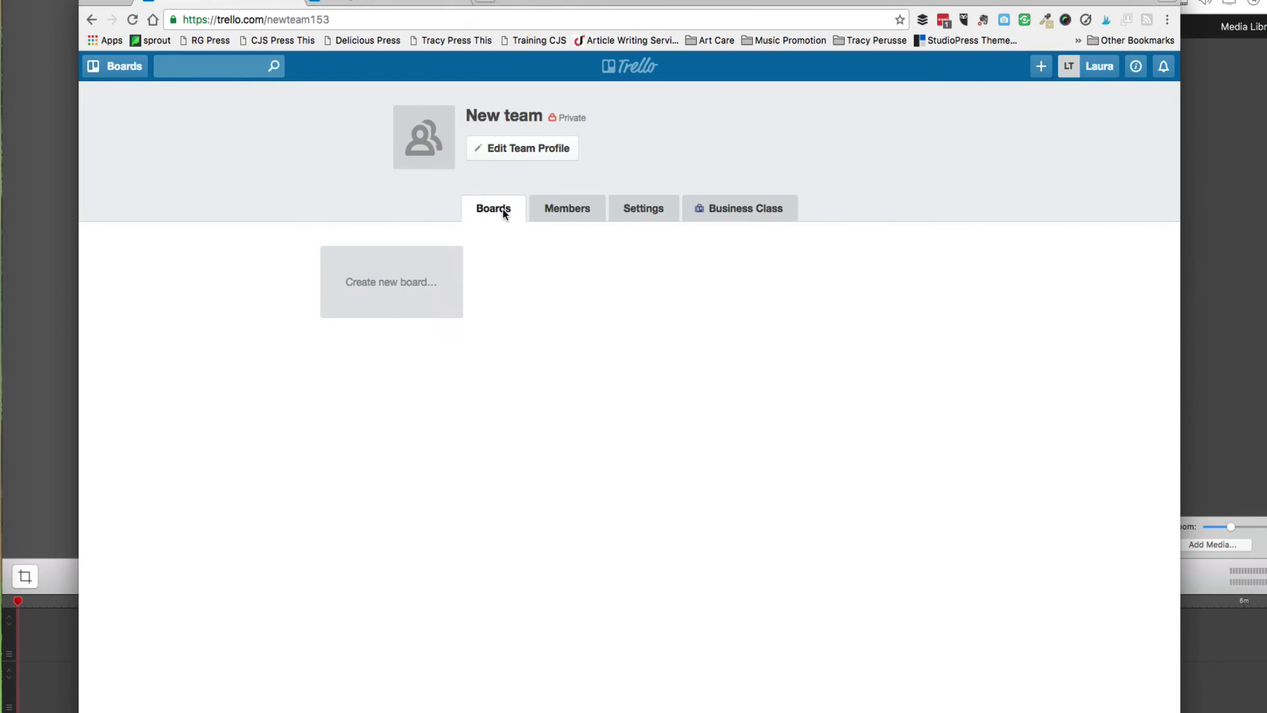
click(441, 267)
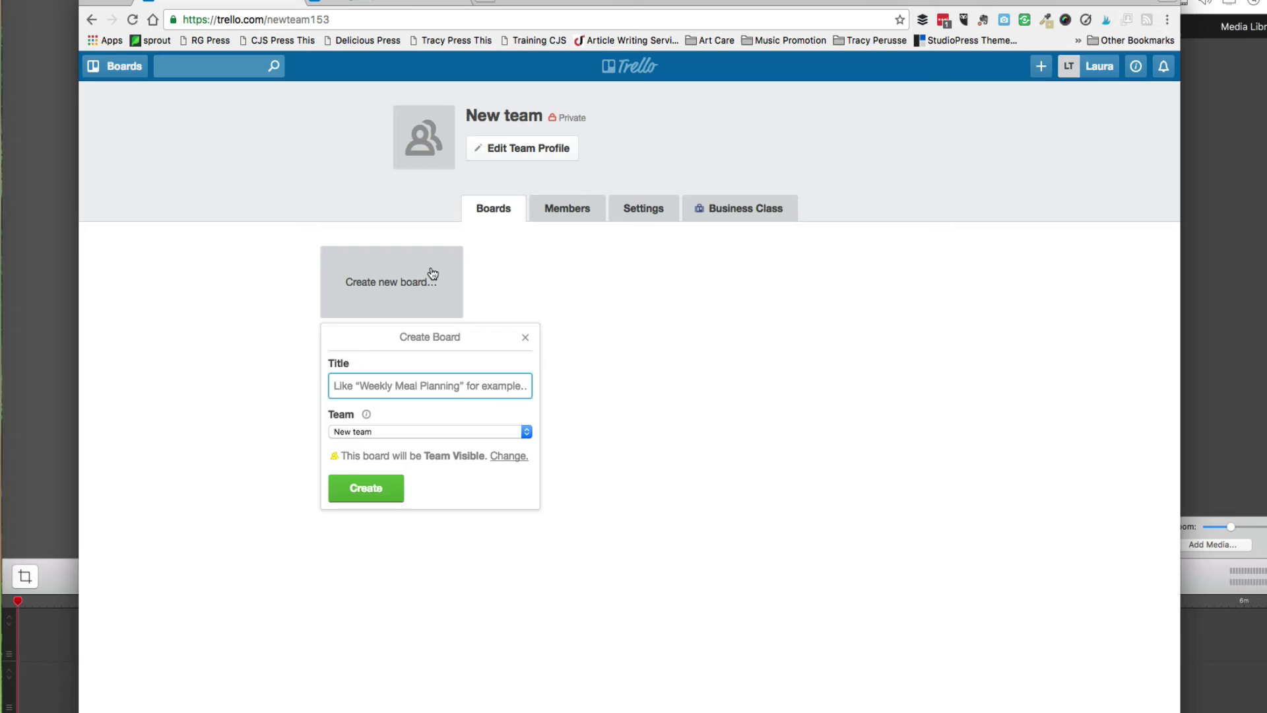
text(WE)
key(BackSpace)
text(ebsite )
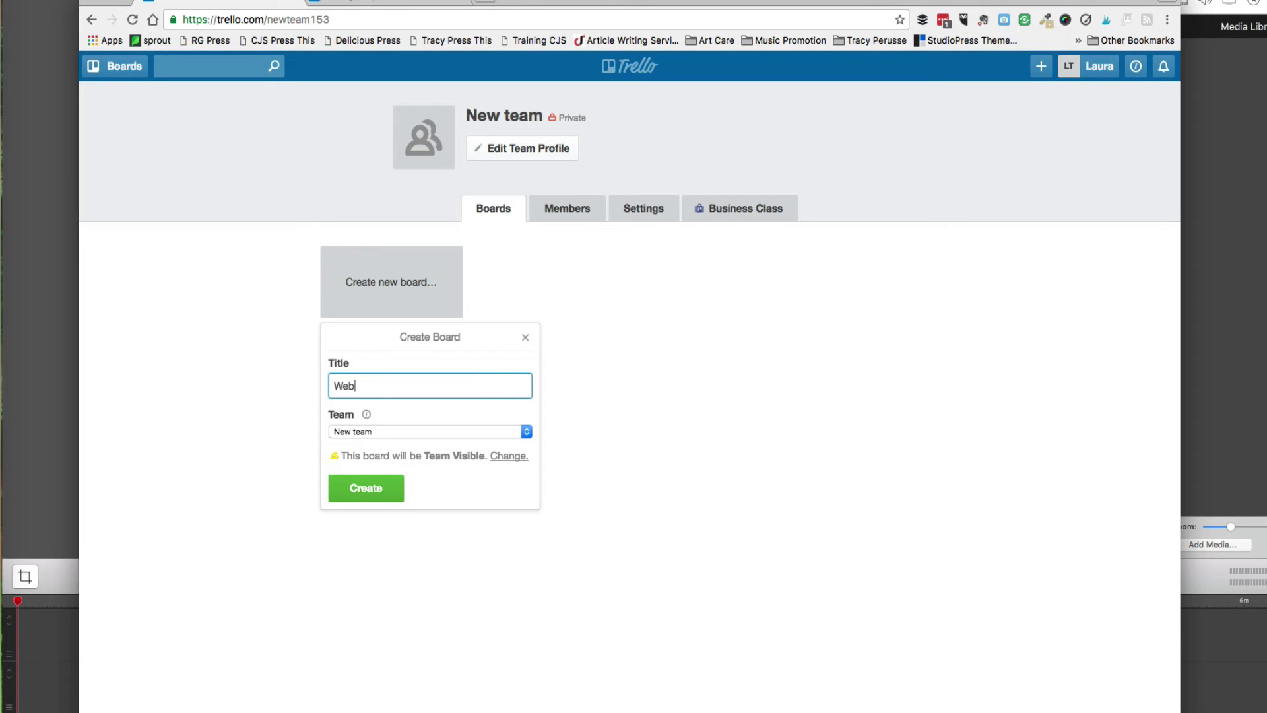
text(1)
click(376, 489)
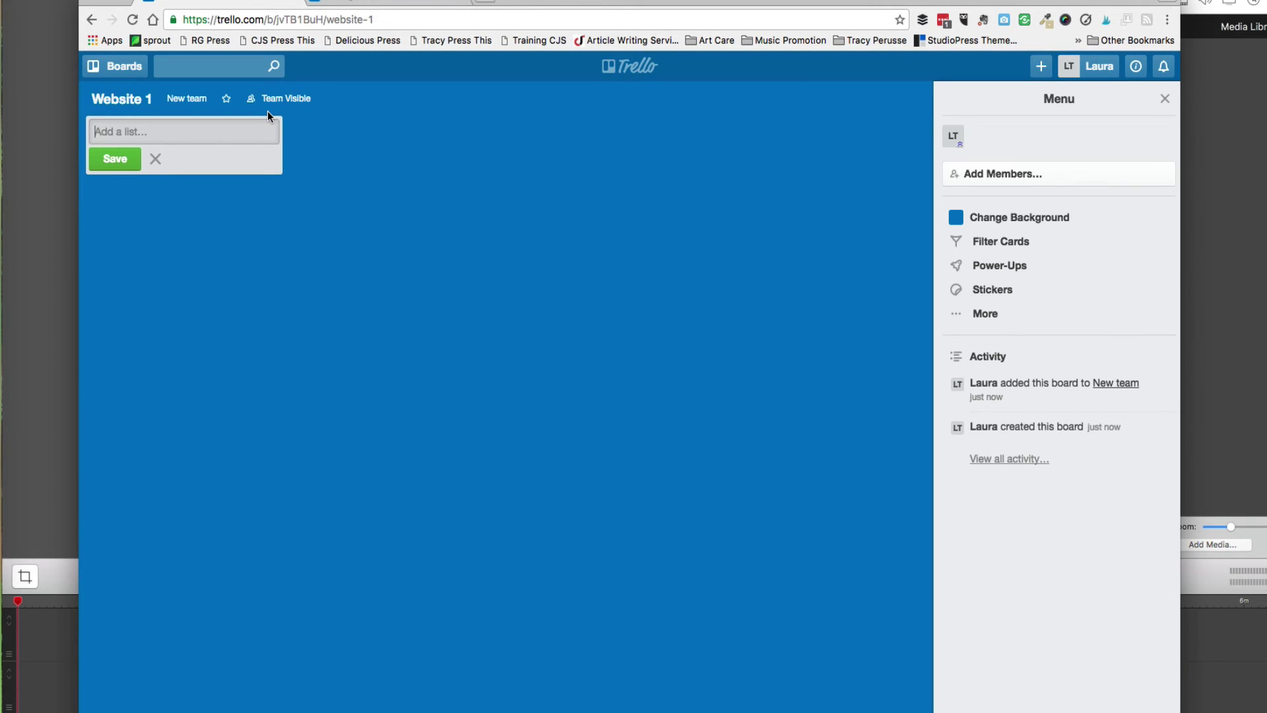
Create the Design Requirements list and add a Color Scheme card to it.
text(Design Requirements)
key(Return)
click(167, 158)
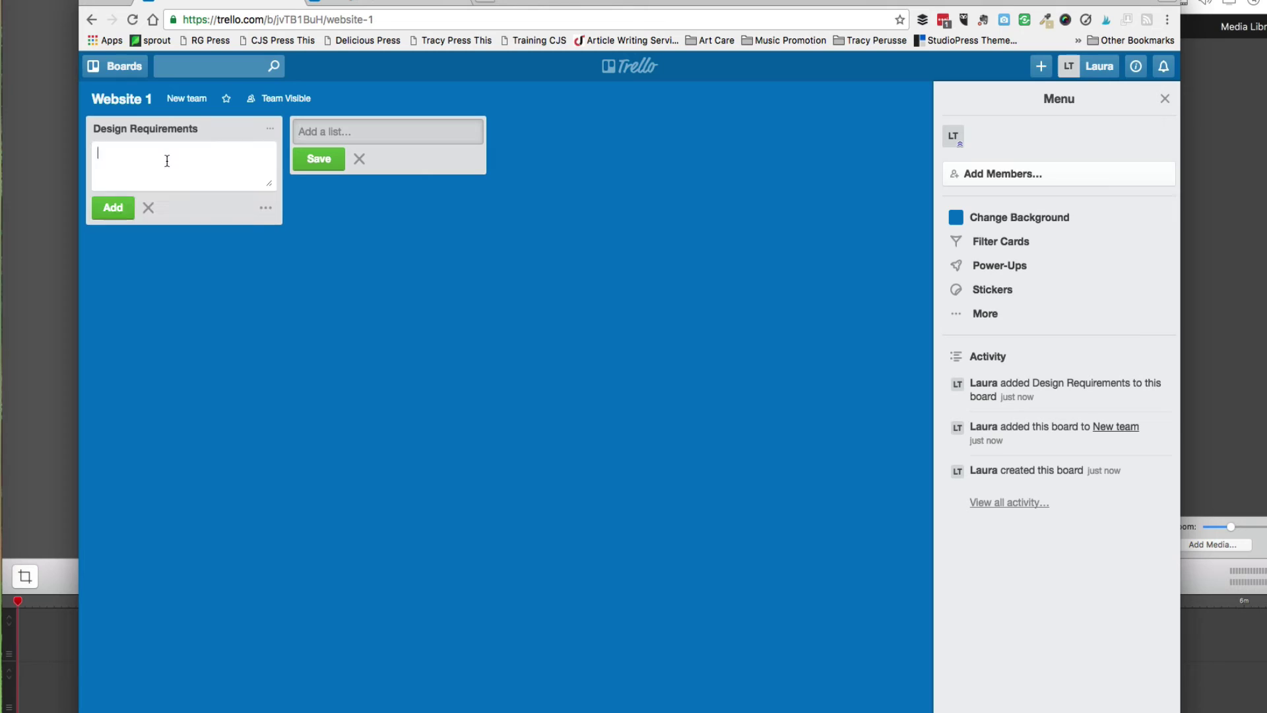
text(Color C)
key(BackSpace)
text(Scheme)
click(118, 208)
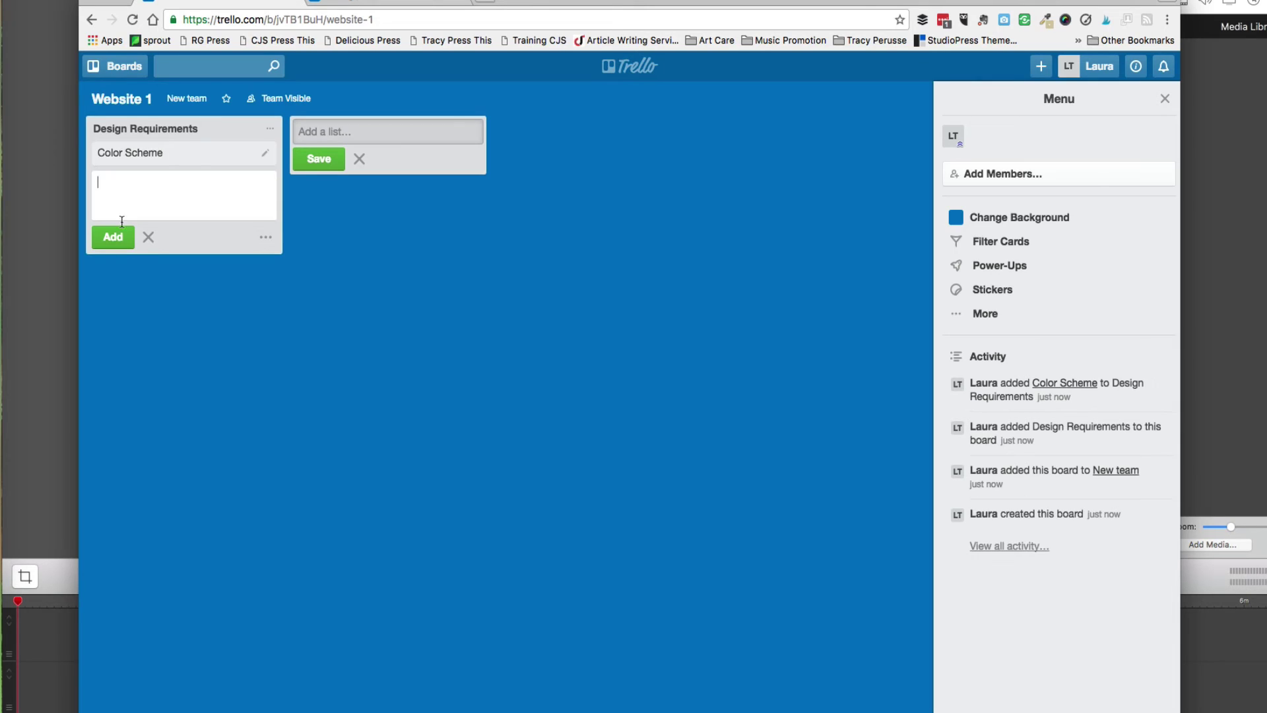
Add the Layout and Sitemap cards below Color Scheme.
text(Layout)
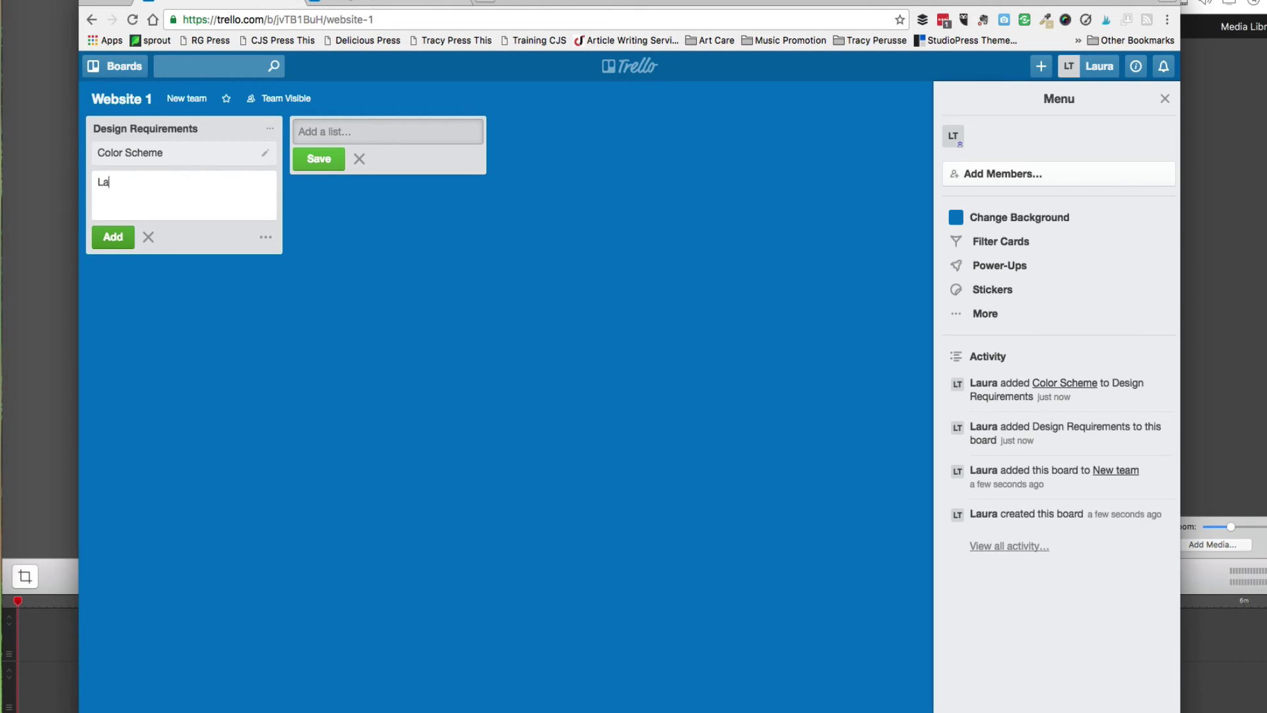
key(Return)
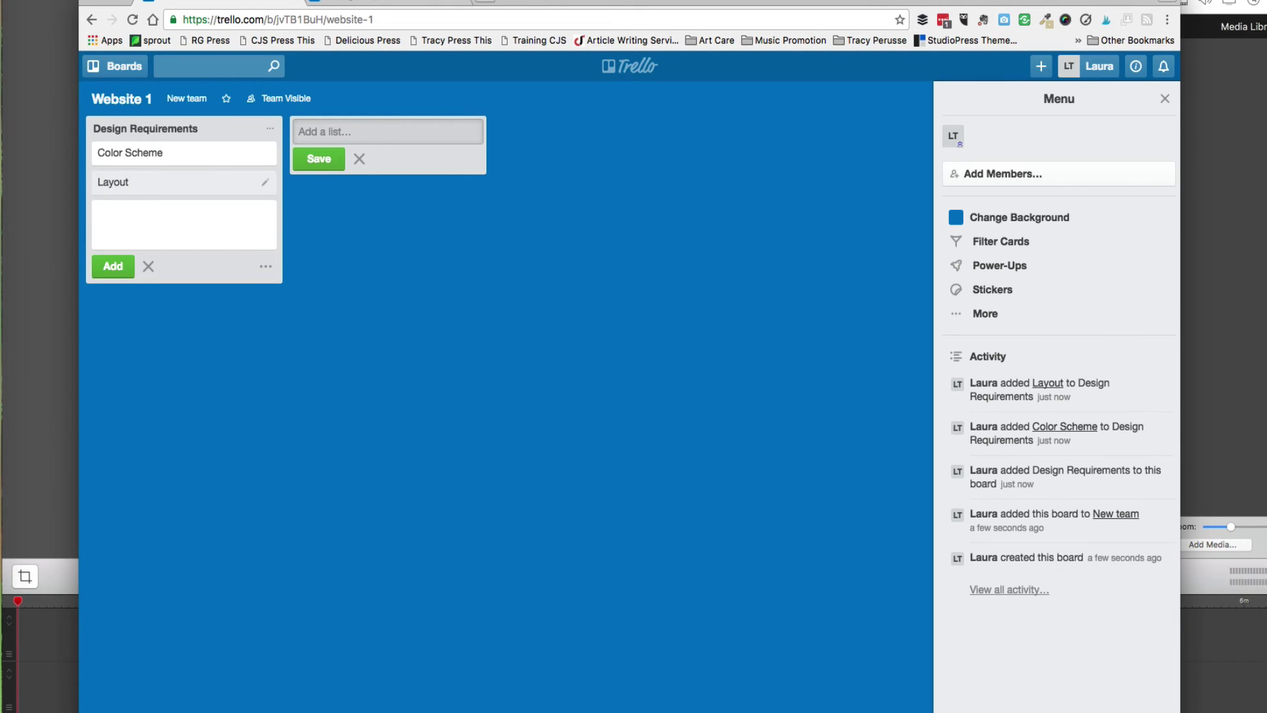
text(Stand)
key(BackSpace)
key(BackSpace)
key(BackSpace)
key(BackSpace)
text(itempp)
click(105, 268)
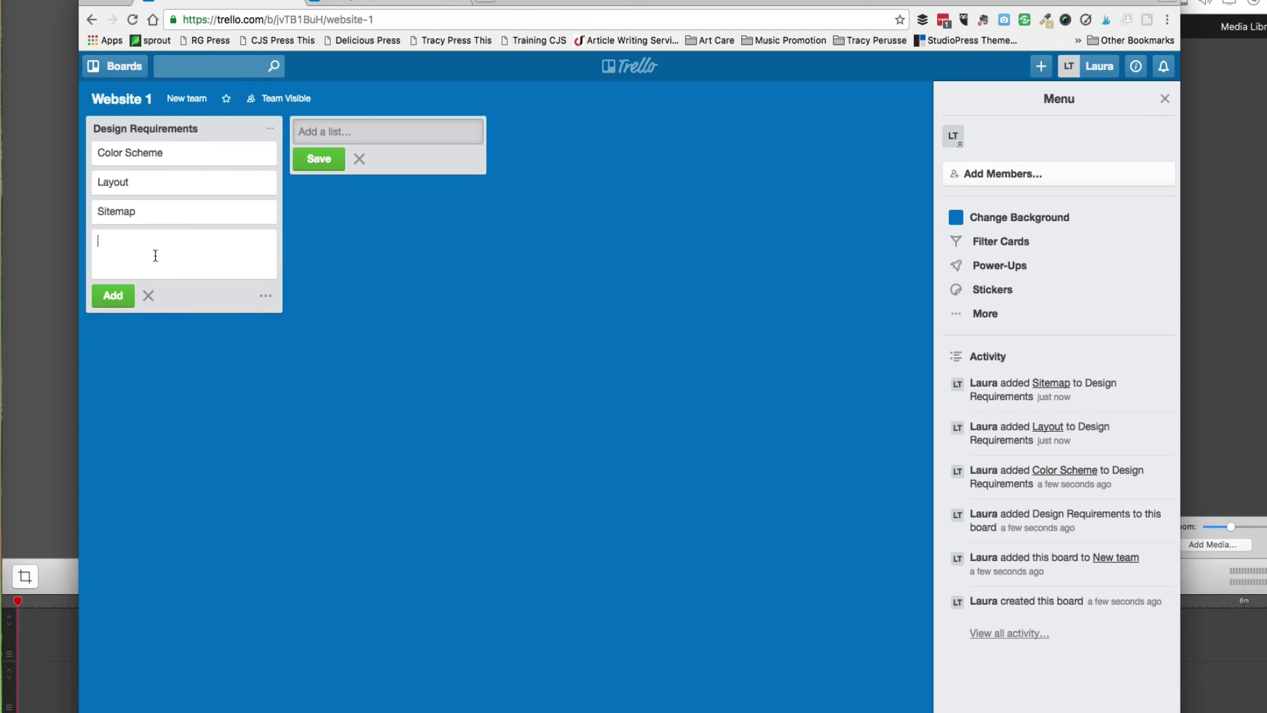
Open the Color Scheme card and draft the description 'Colors for Website'.
click(180, 155)
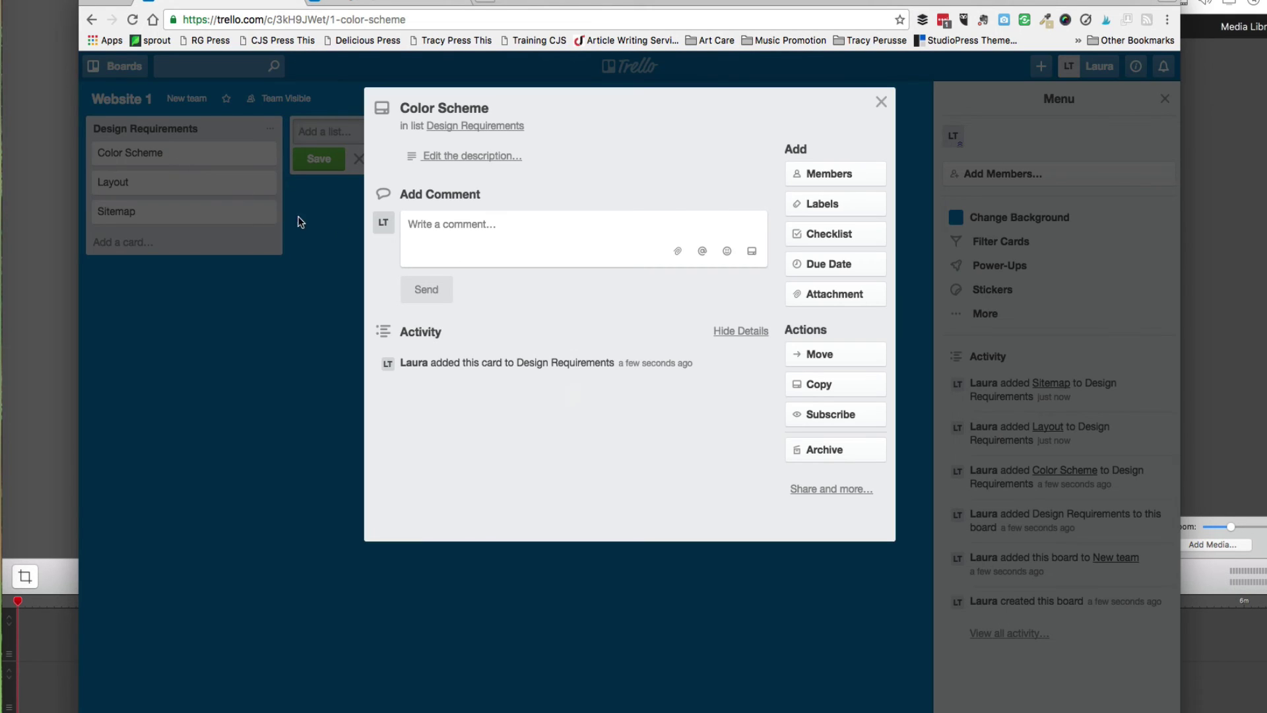
click(460, 156)
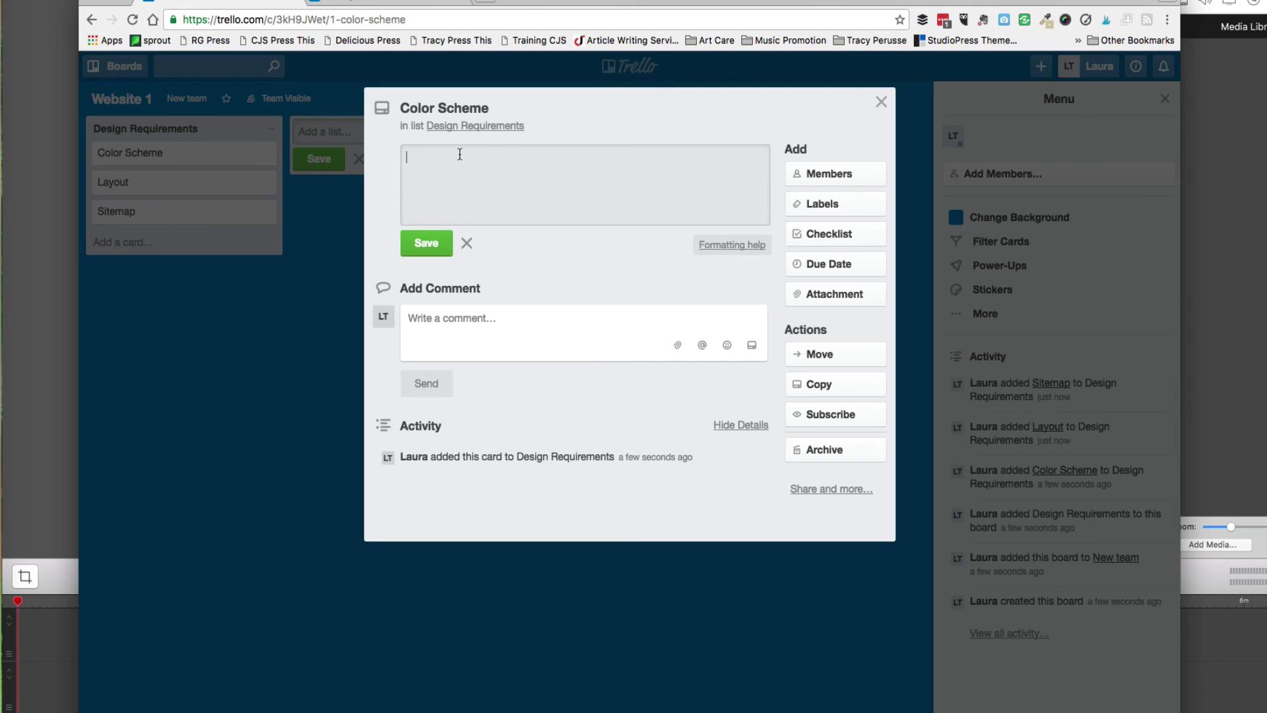
text(Colors for Websige)
key(BackSpace)
key(BackSpace)
text(te)
key(Return)
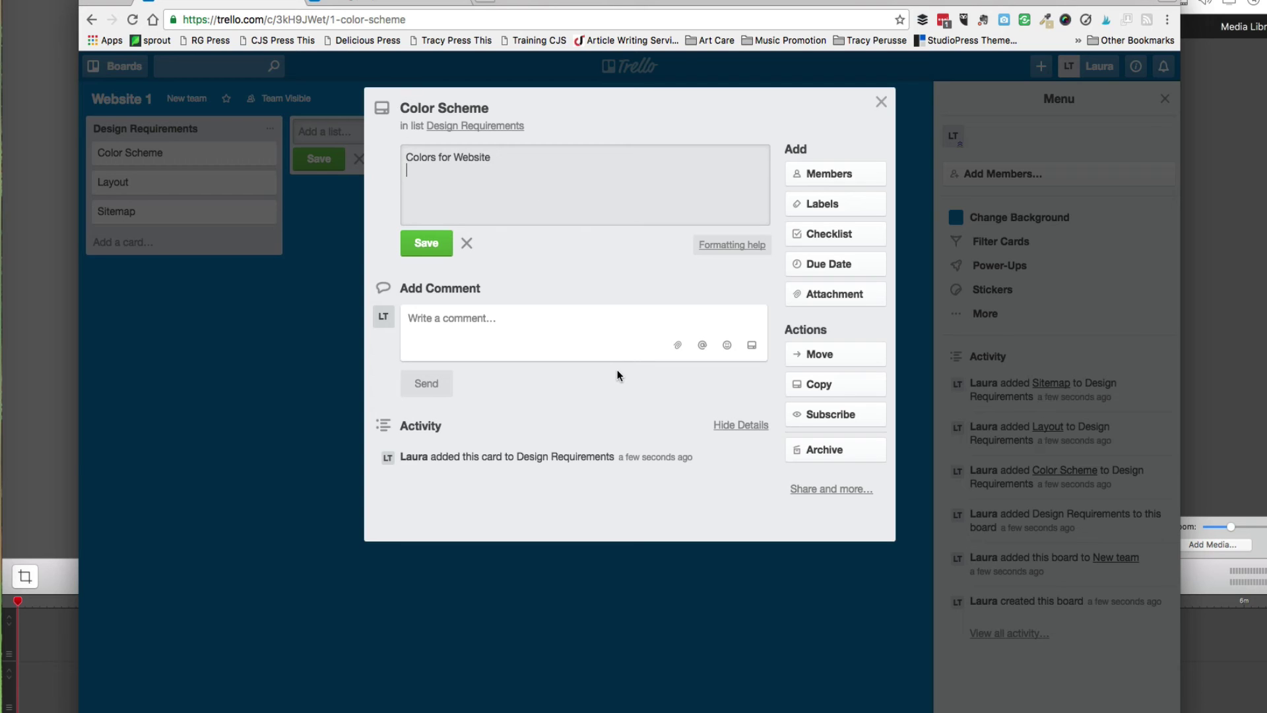
Check the card's Attachment, Members and Due Date options without changes, then close the card.
click(833, 302)
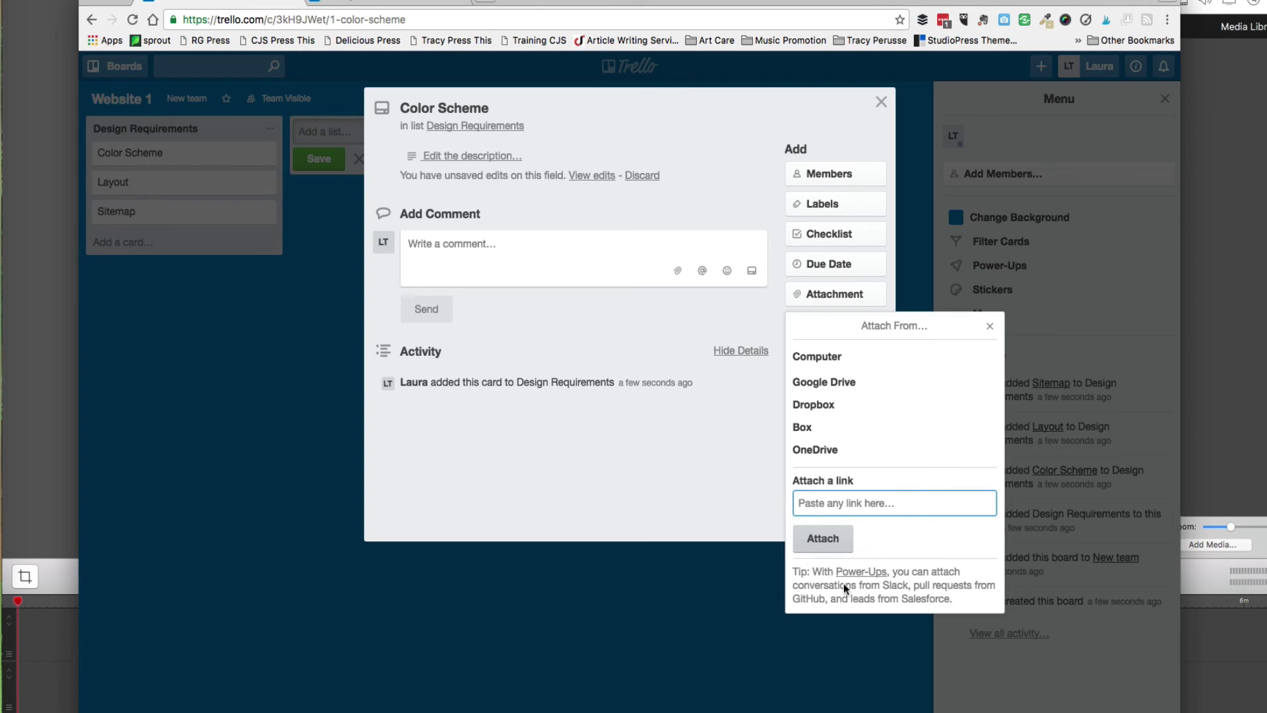
click(988, 328)
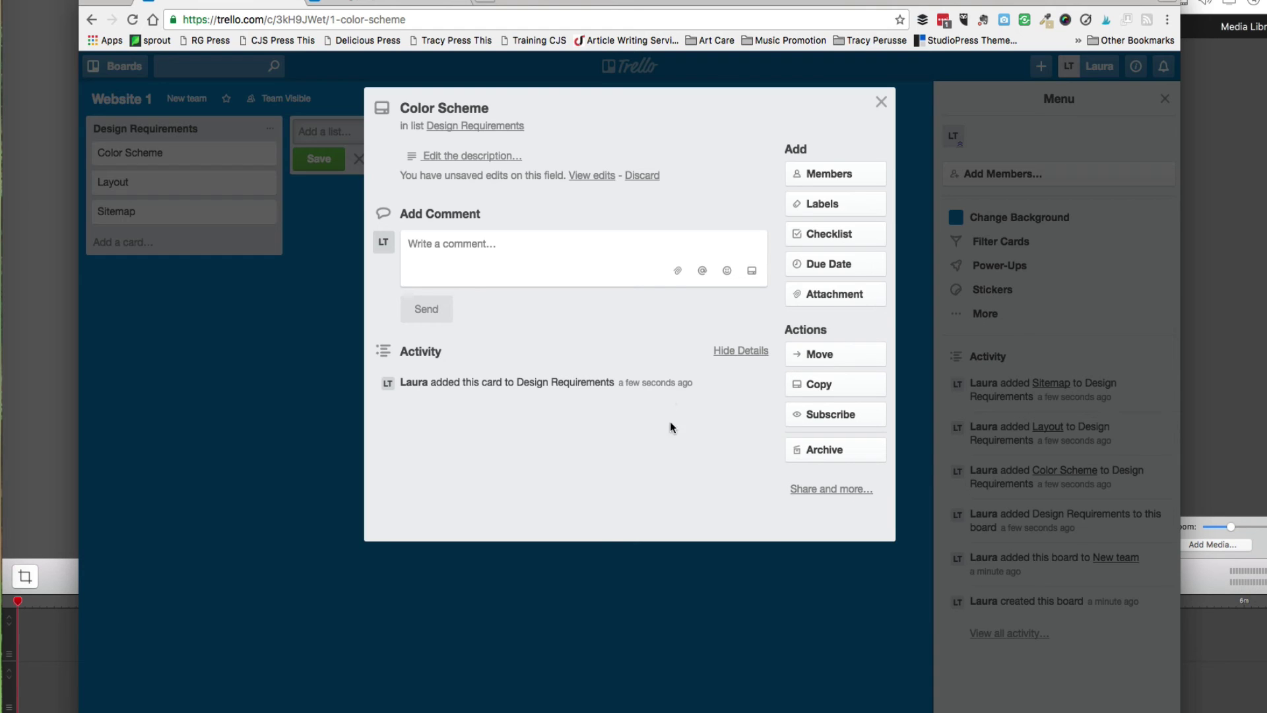
click(816, 177)
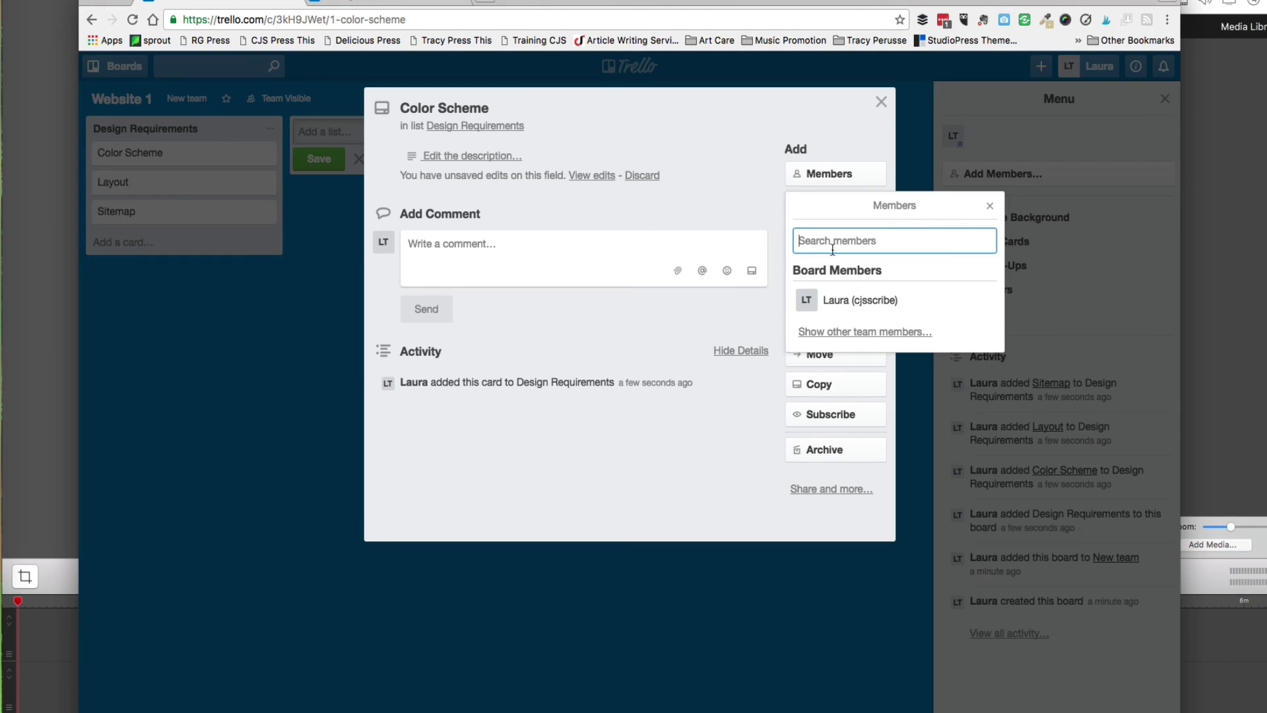
click(990, 205)
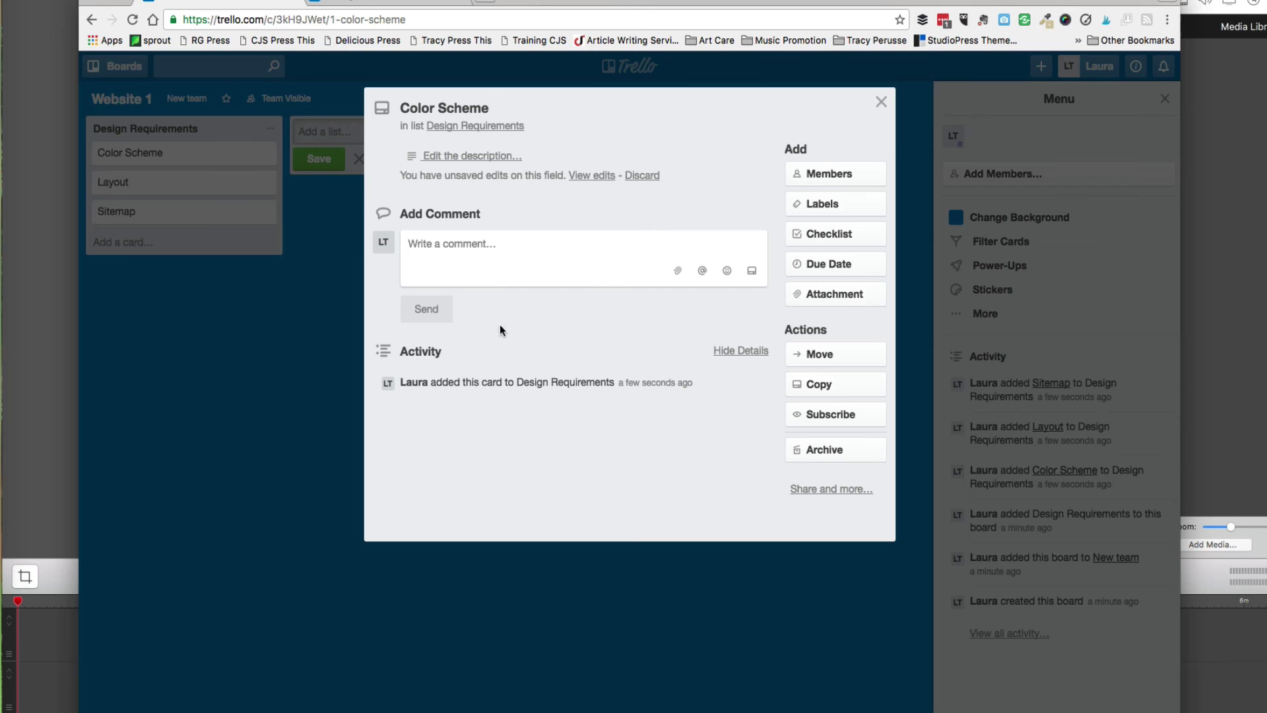
click(832, 261)
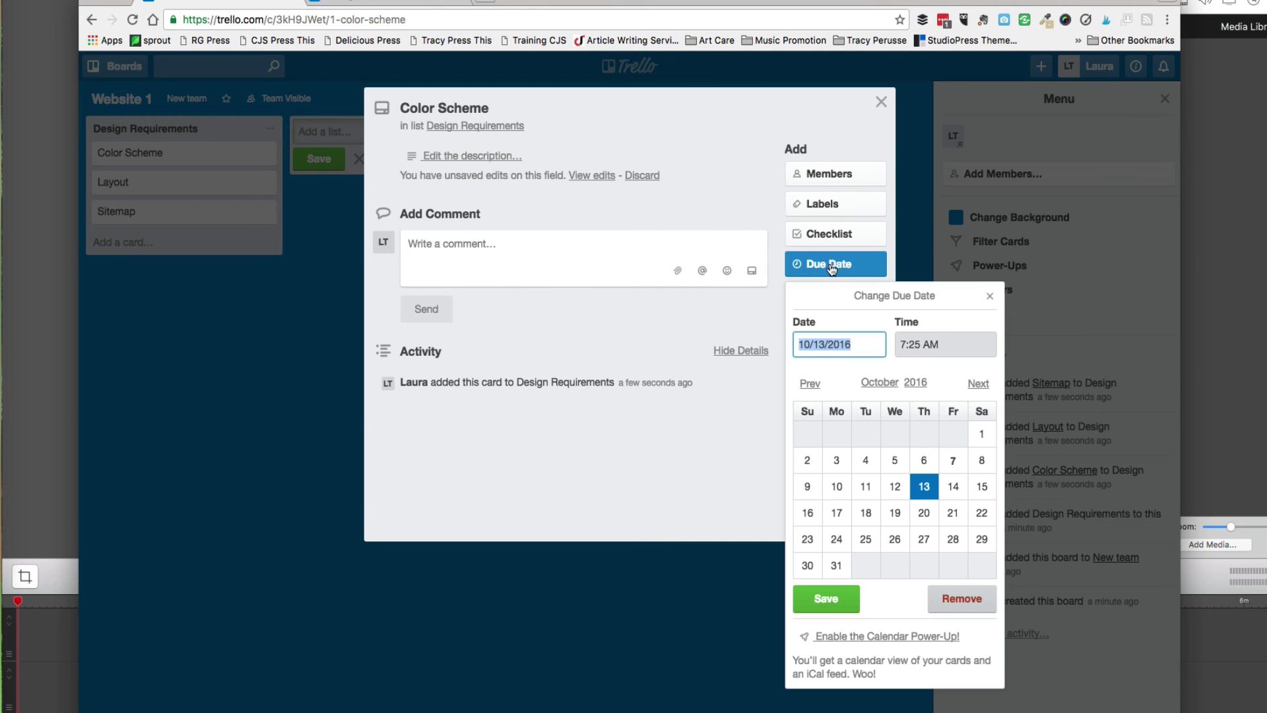
click(990, 295)
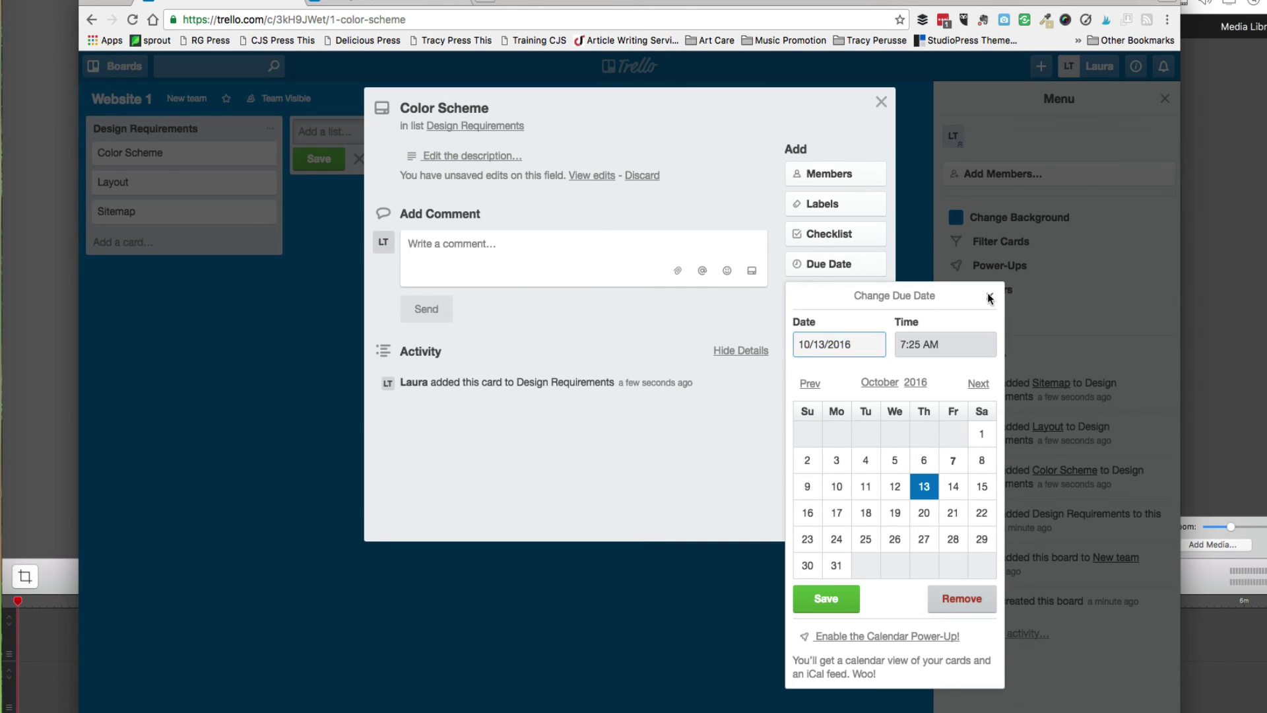
click(881, 101)
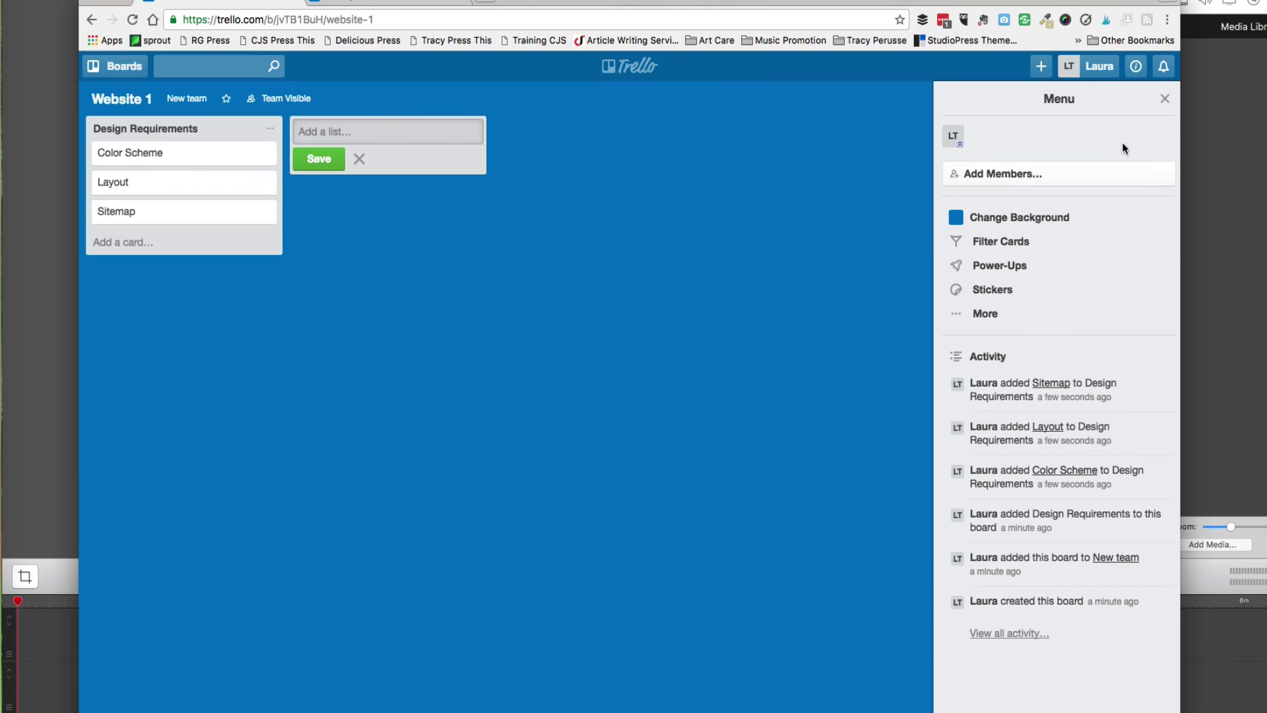
Leave the Website 1 board and open the Blog Post Assignments board.
click(1166, 99)
click(643, 65)
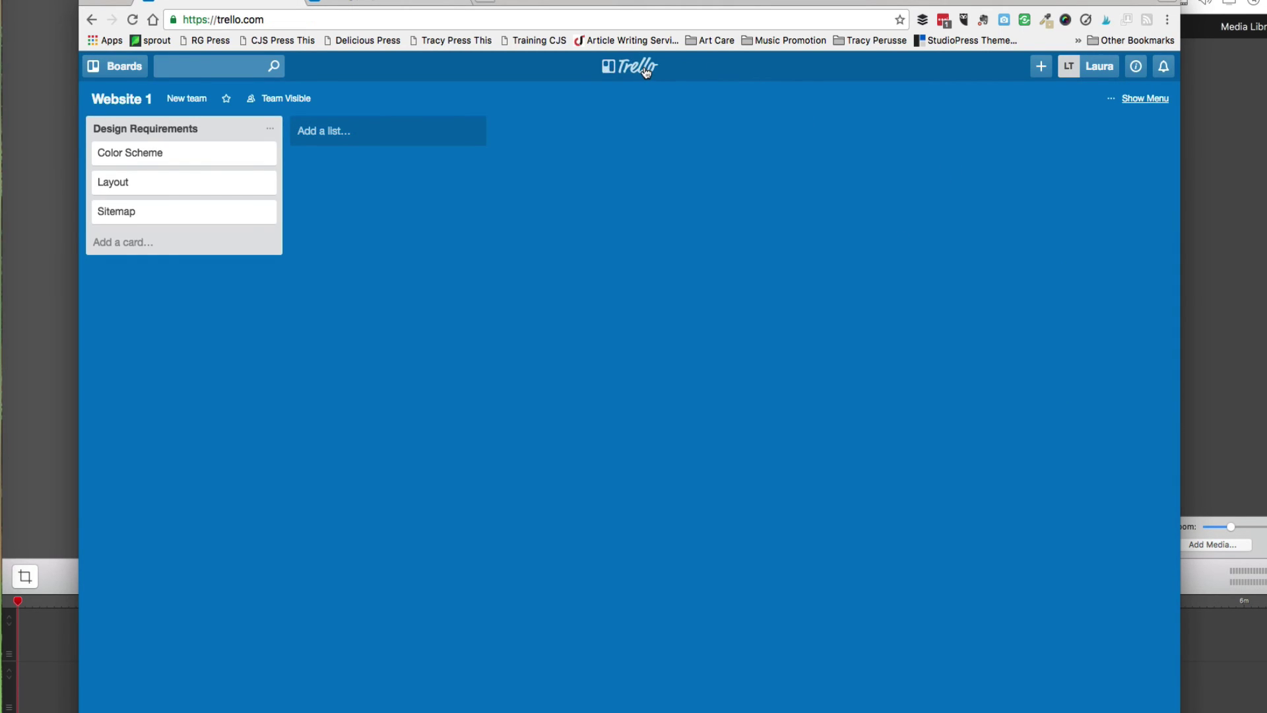
click(278, 304)
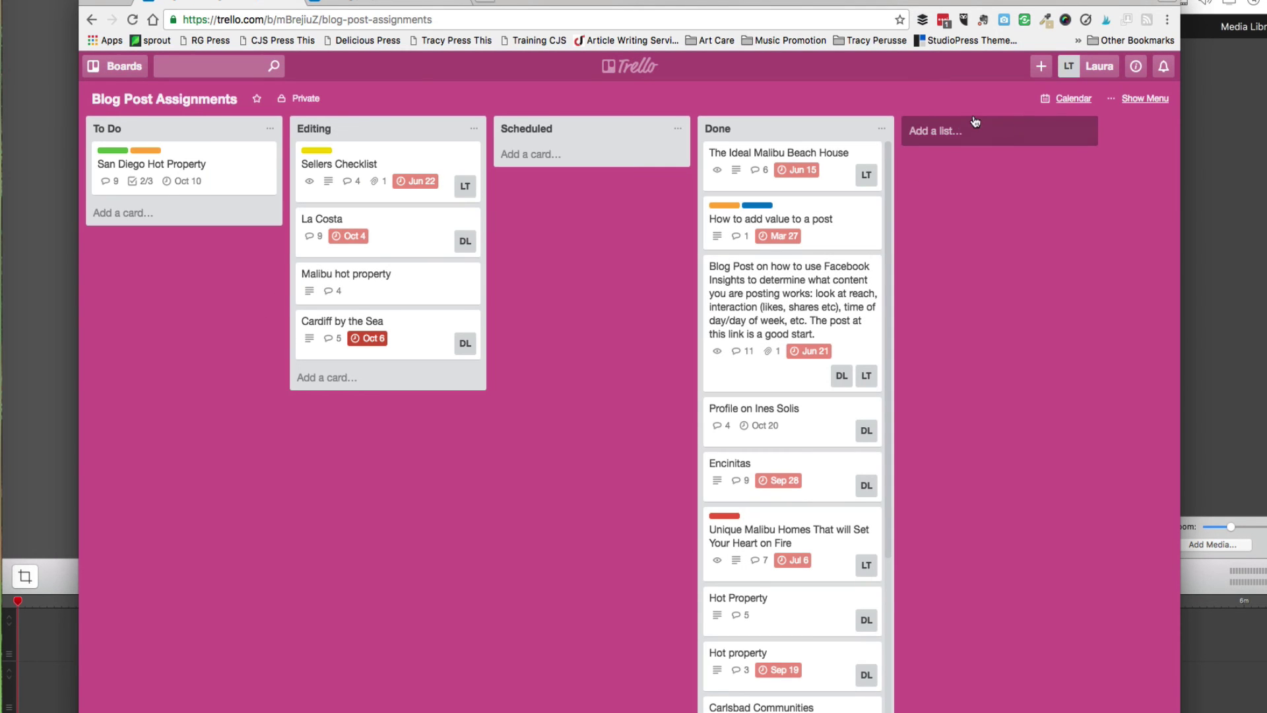
Show the Blog Post Assignments calendar, widened, and browse forward to November 2016.
click(1073, 99)
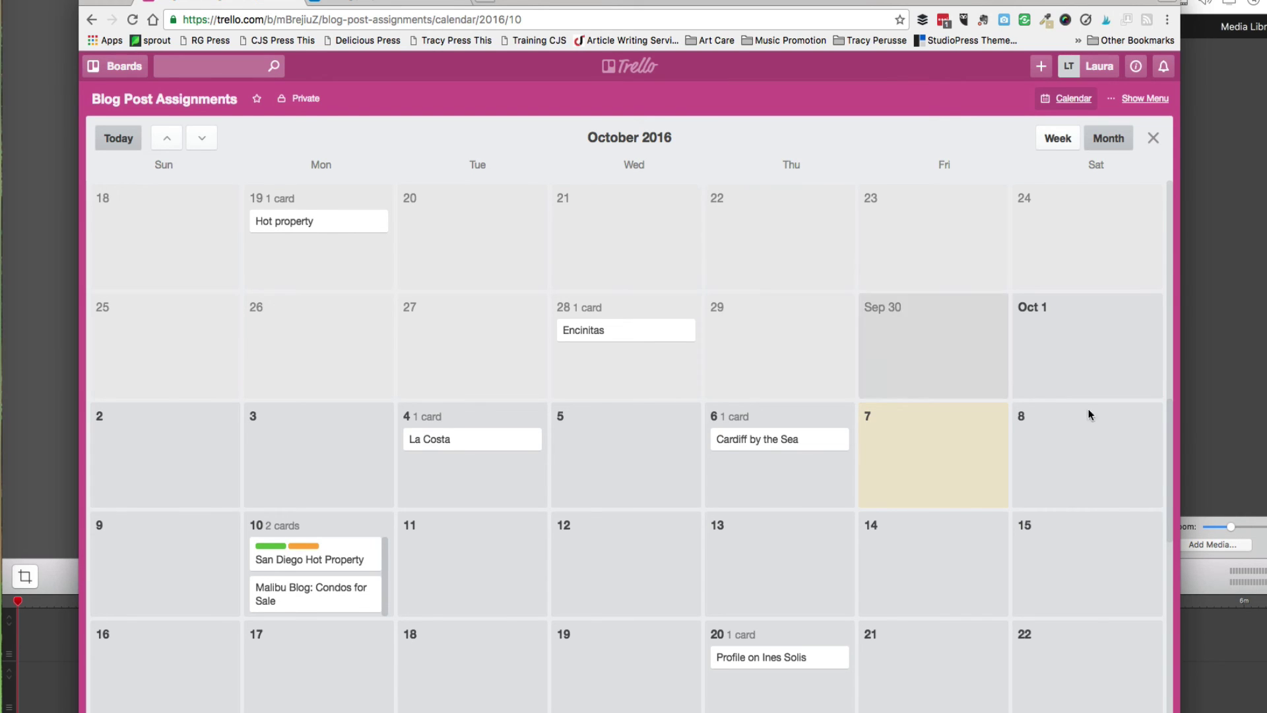
drag(1181, 432, 1237, 432)
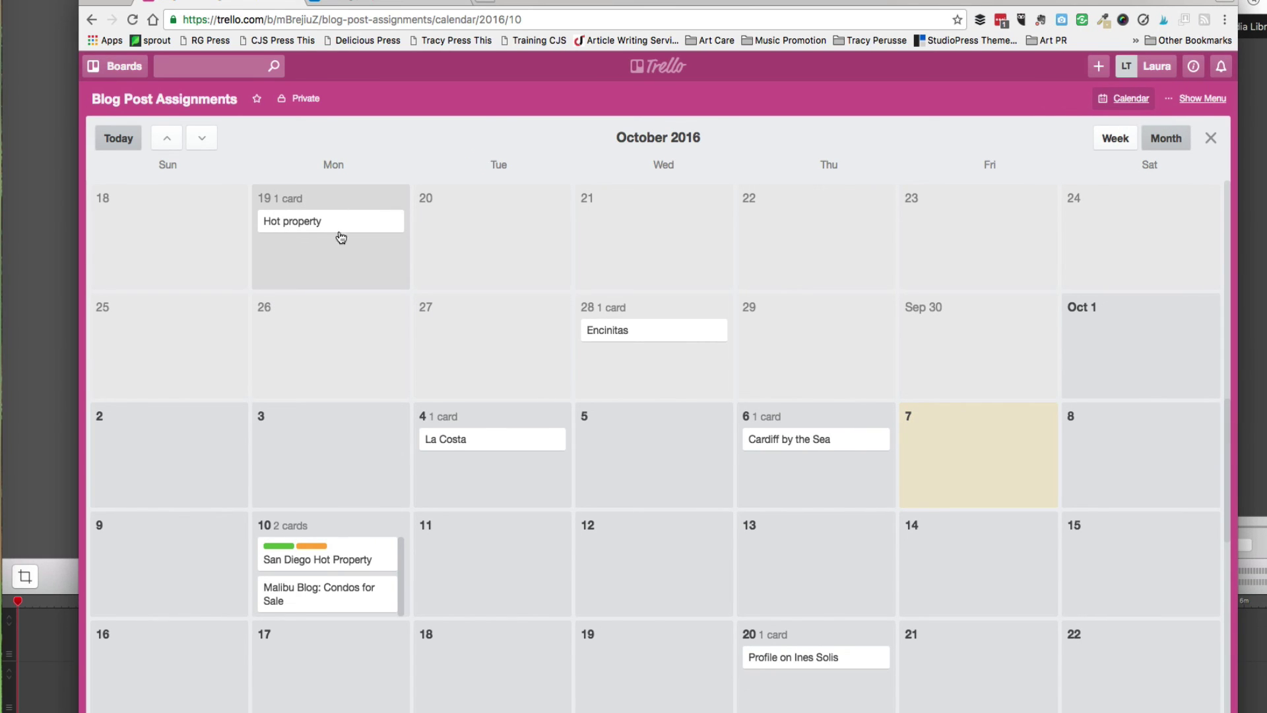
scroll(471, 461, down, 1)
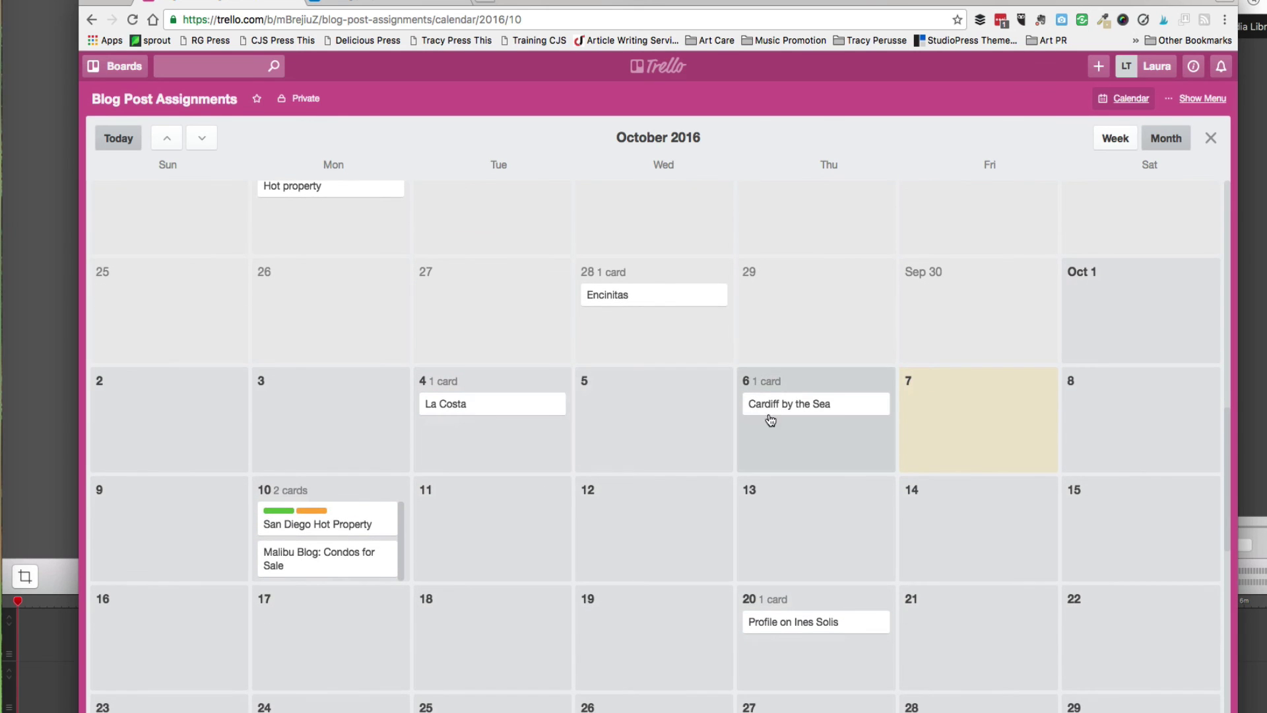
scroll(598, 606, down, 2)
scroll(599, 606, down, 12)
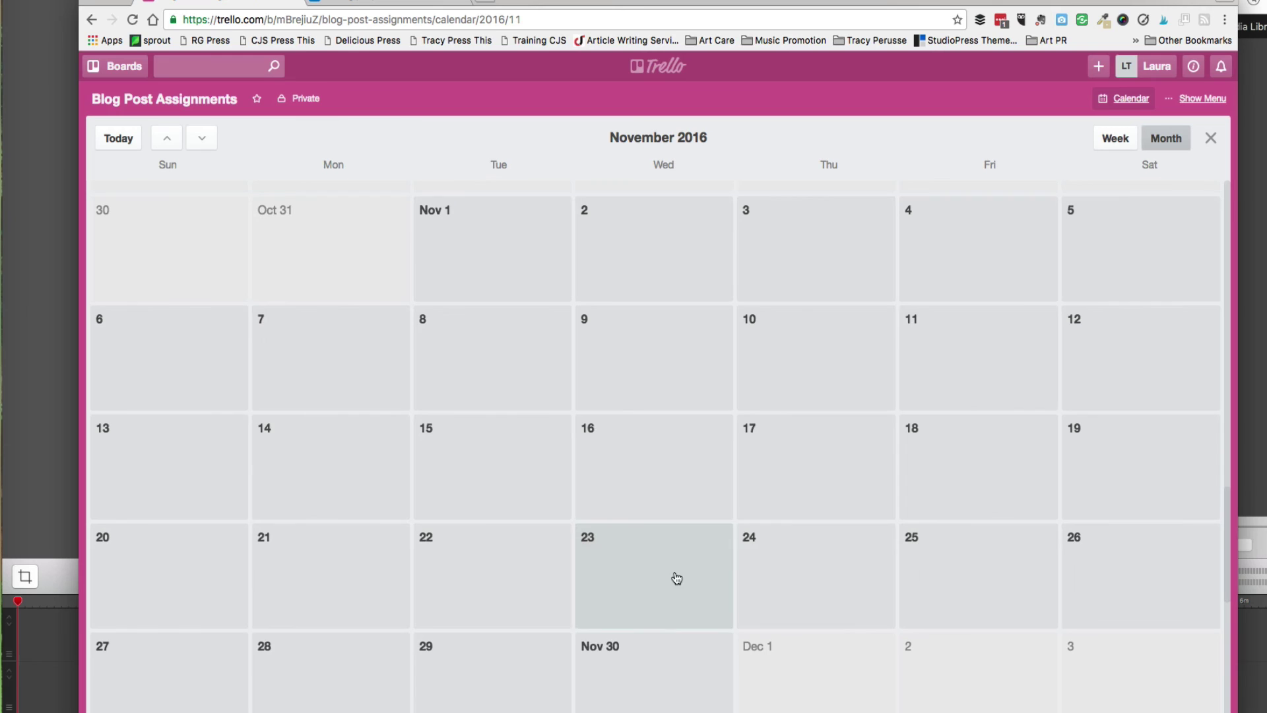
click(1209, 141)
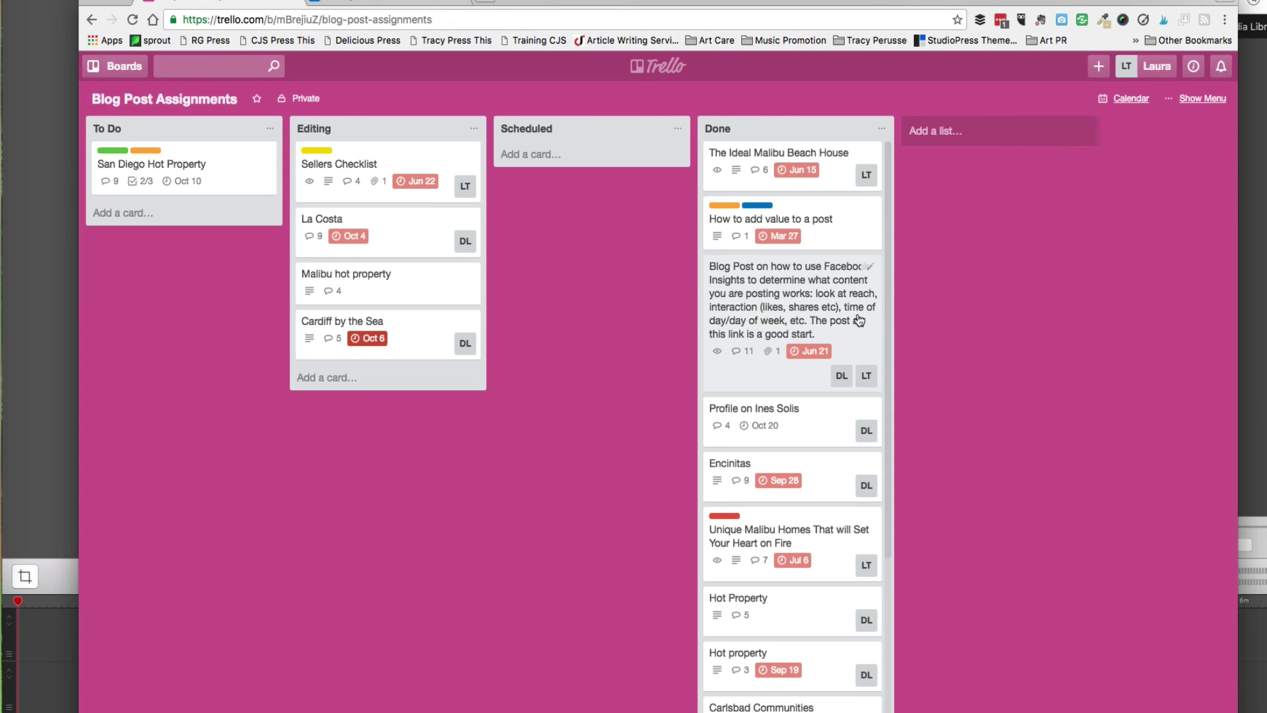